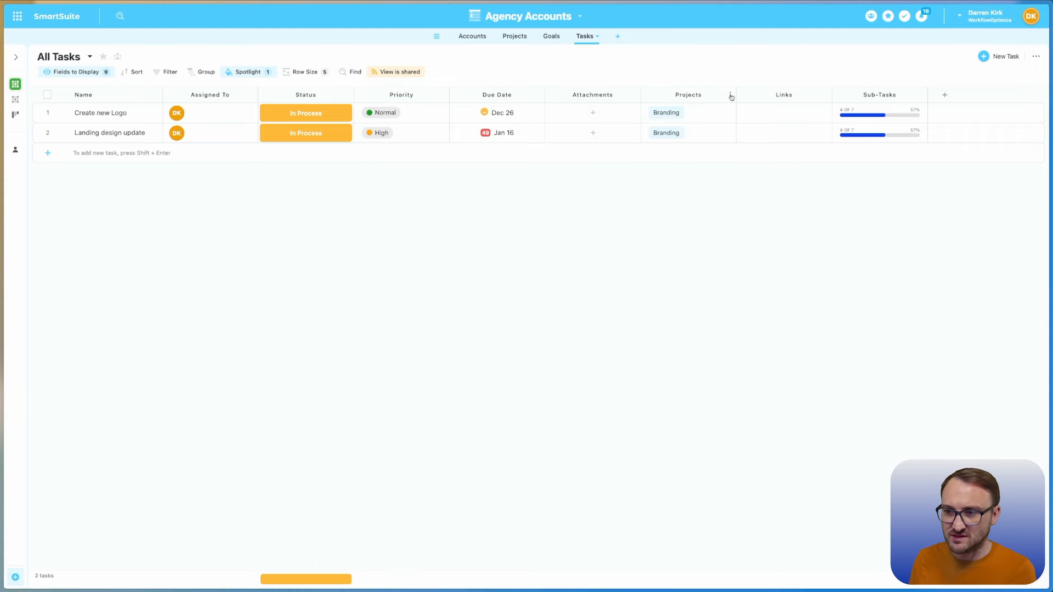
Disable linking to multiple records in the Tasks table's Projects field and update the field
{"action": "left_click", "coordinate": [729, 95]}
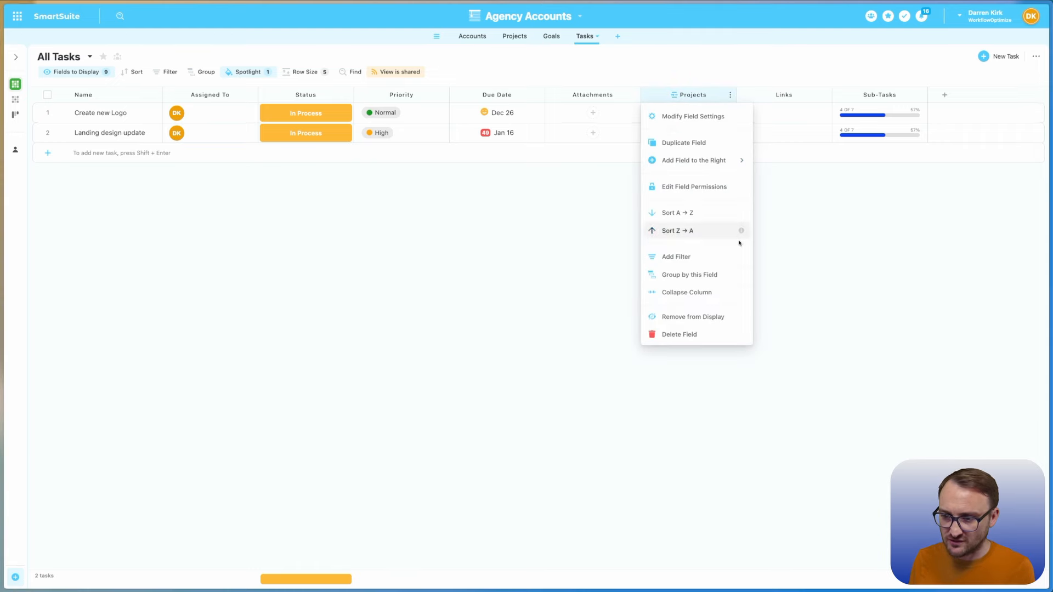
{"action": "left_click", "coordinate": [712, 116]}
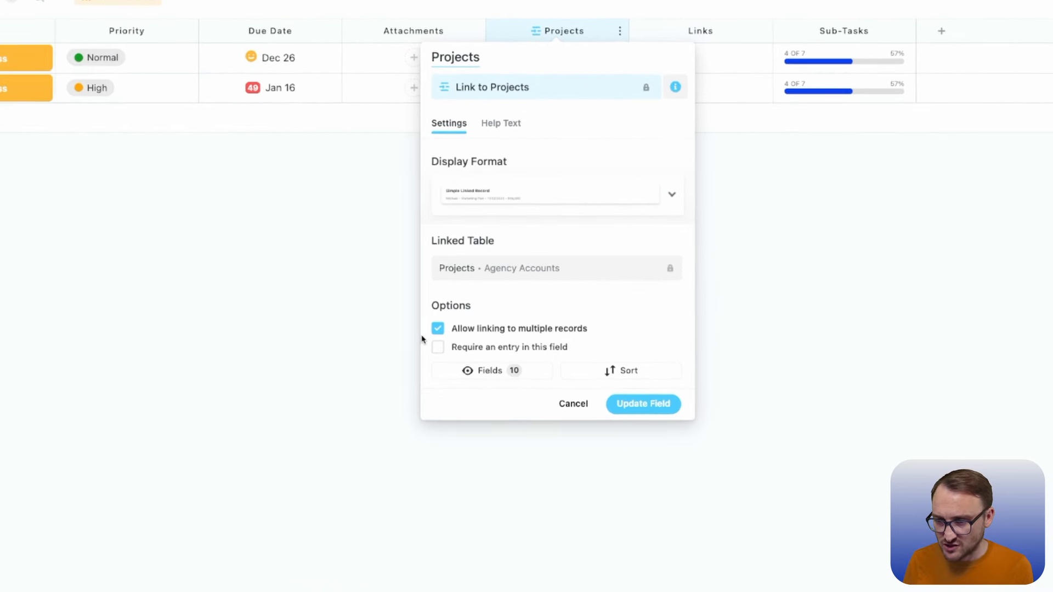
{"action": "left_click", "coordinate": [437, 330]}
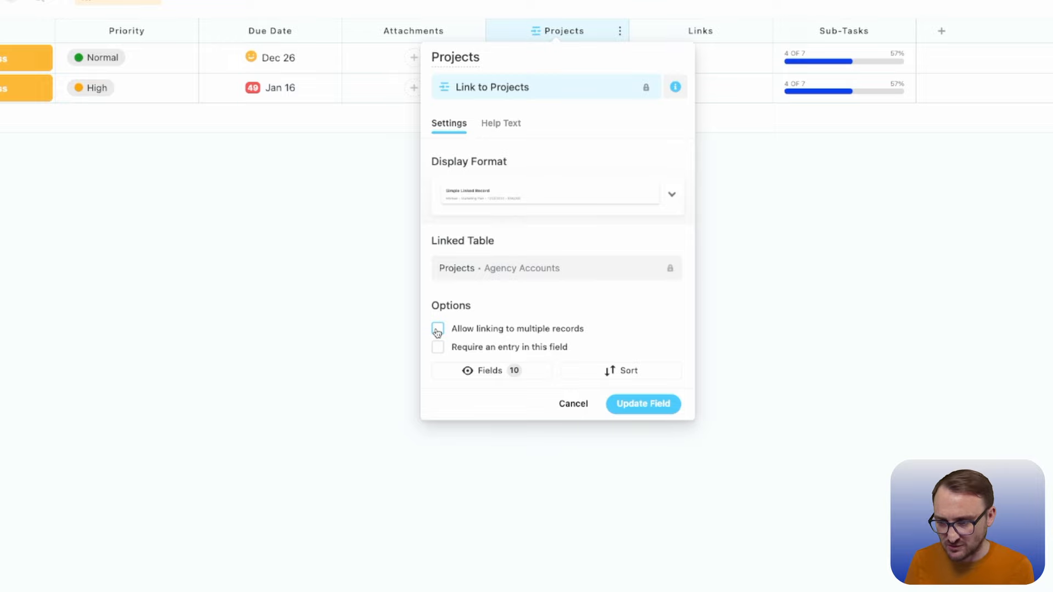
{"action": "left_click", "coordinate": [673, 410]}
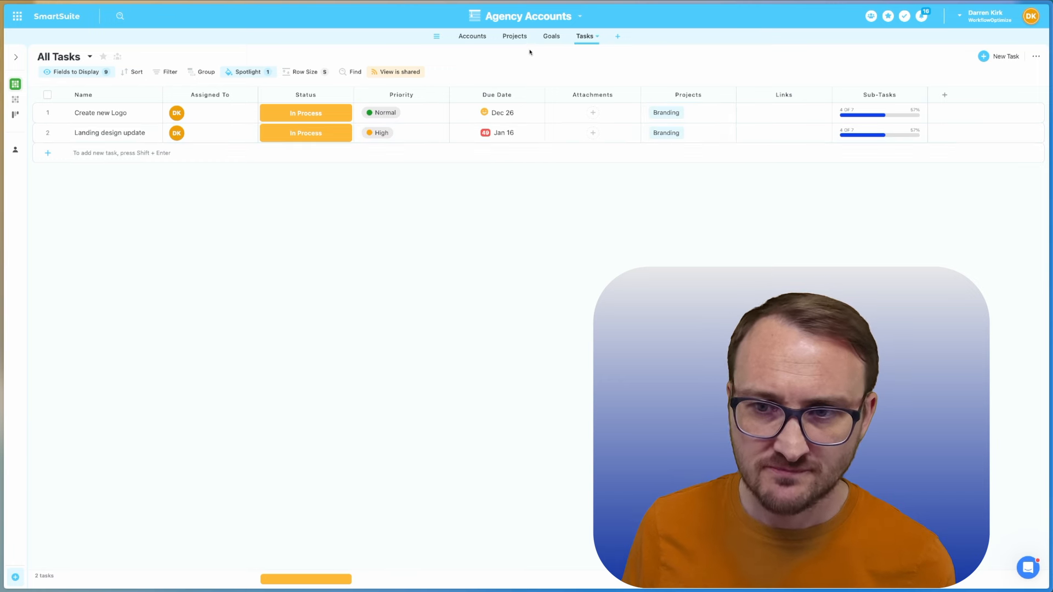
Add an Assigned To field named Project Team to the Projects table, allowing multiple entries
{"action": "left_click", "coordinate": [514, 36]}
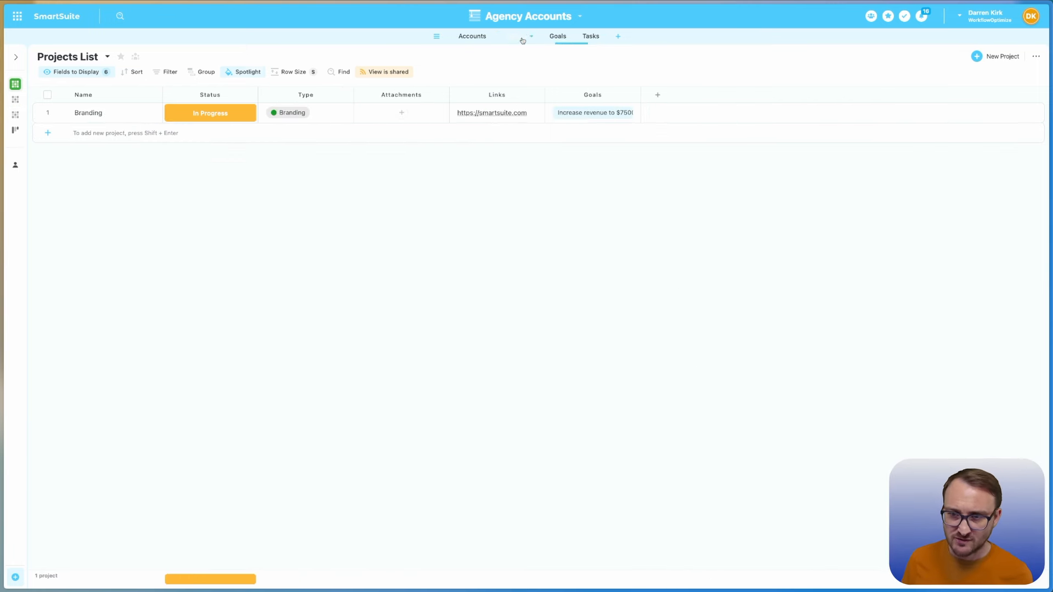
{"action": "left_click", "coordinate": [658, 97]}
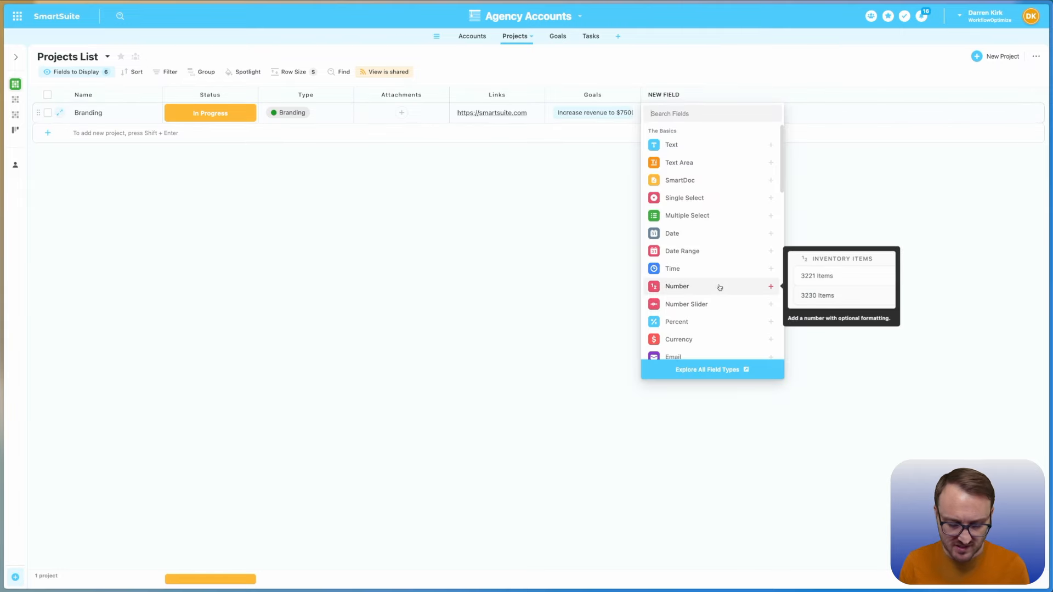
{"action": "type", "text": "ass"}
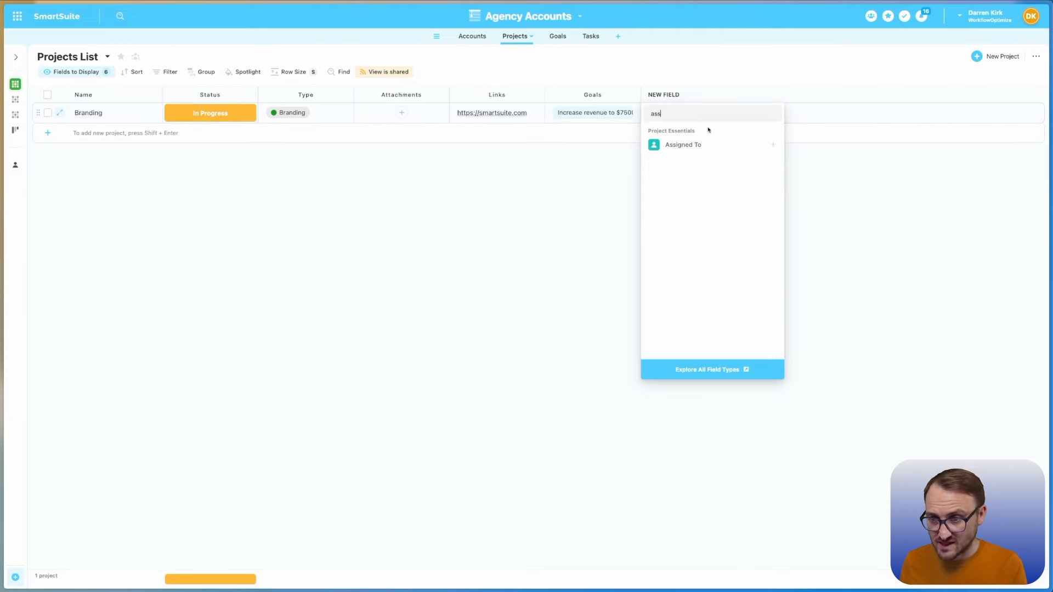
{"action": "left_click", "coordinate": [708, 147]}
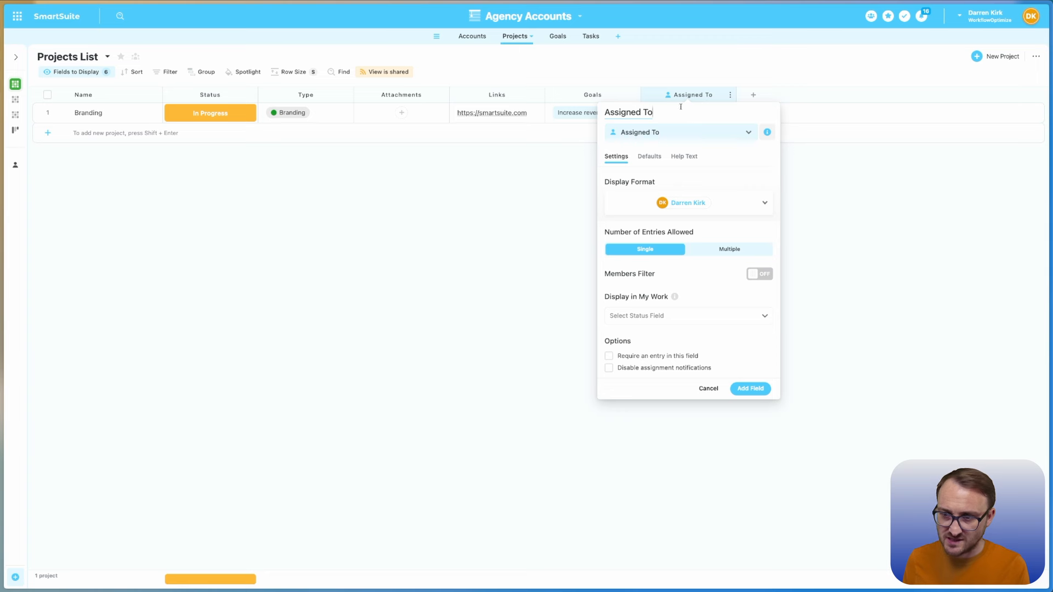
{"action": "left_click_drag", "start_coordinate": [680, 106], "coordinate": [605, 105]}
{"action": "type", "text": "Pe"}
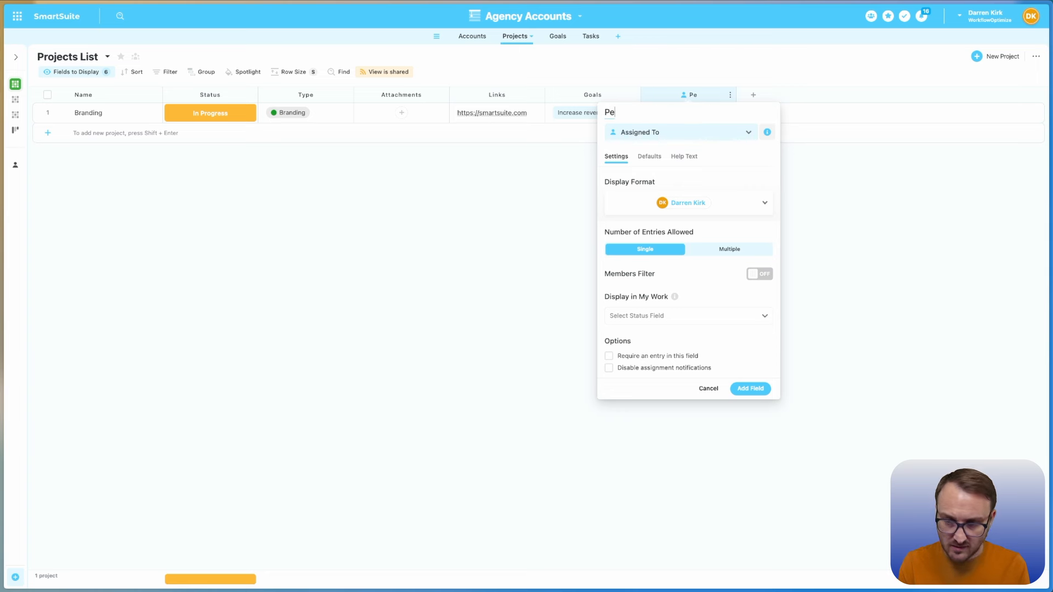
{"action": "type", "text": "oject Team"}
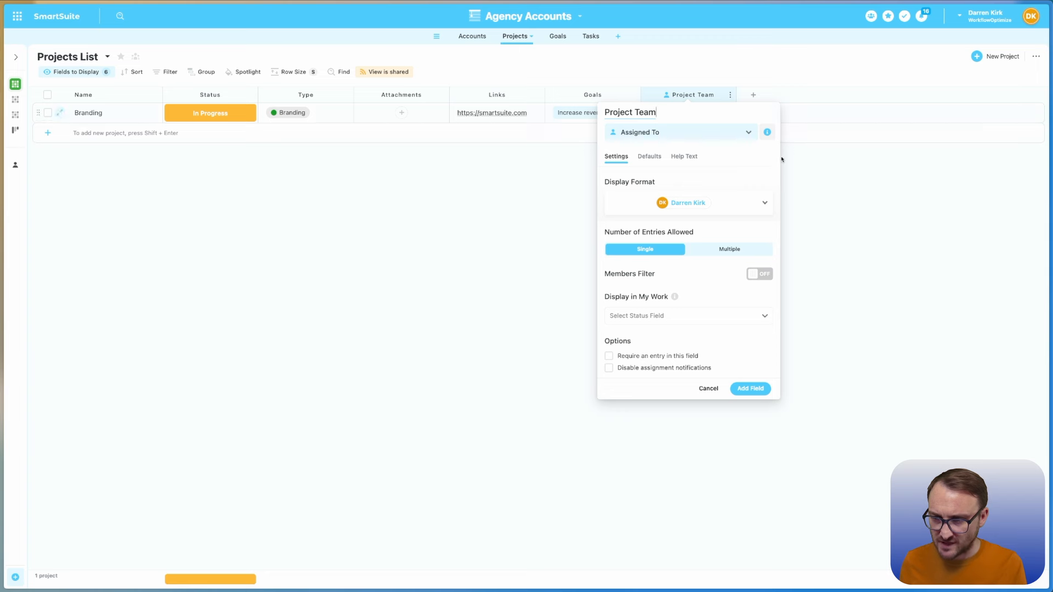
{"action": "left_click", "coordinate": [730, 249]}
{"action": "left_click", "coordinate": [759, 392]}
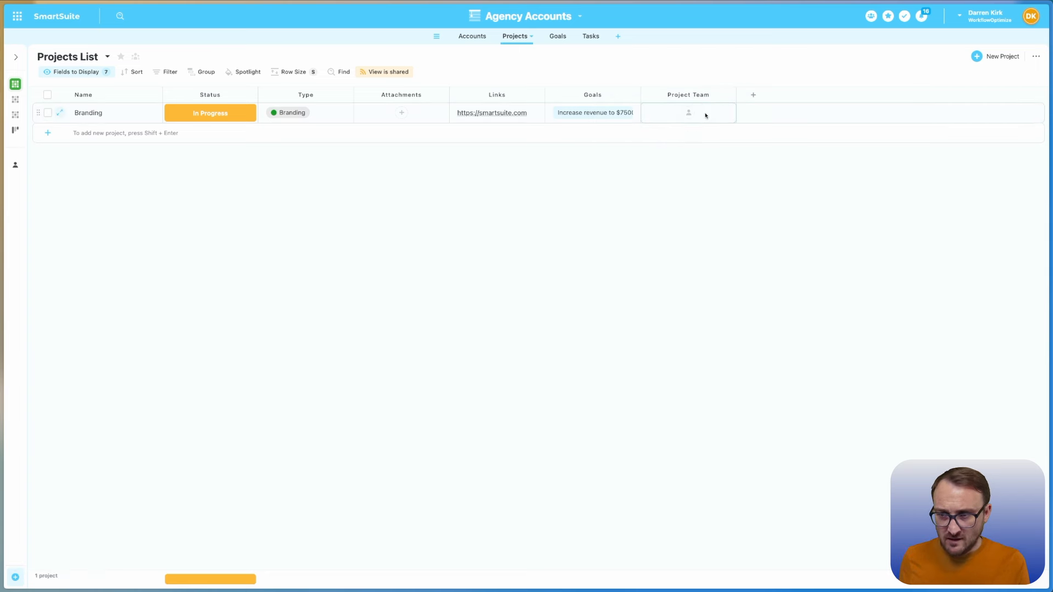
Assign the first two listed members to the Branding project's Project Team
{"action": "left_click", "coordinate": [704, 116]}
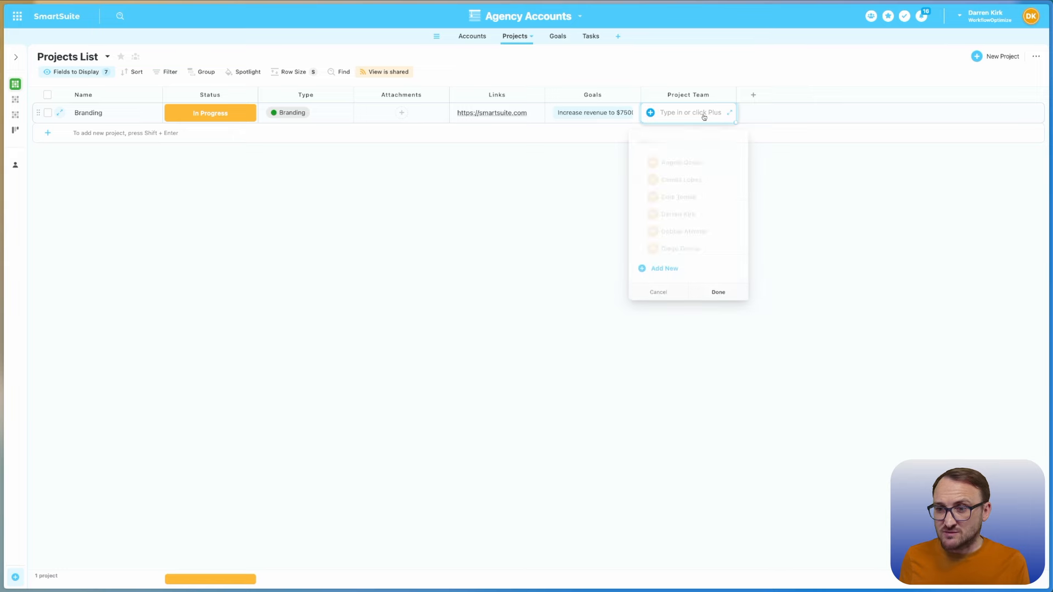
{"action": "left_click", "coordinate": [663, 163]}
{"action": "left_click", "coordinate": [662, 179]}
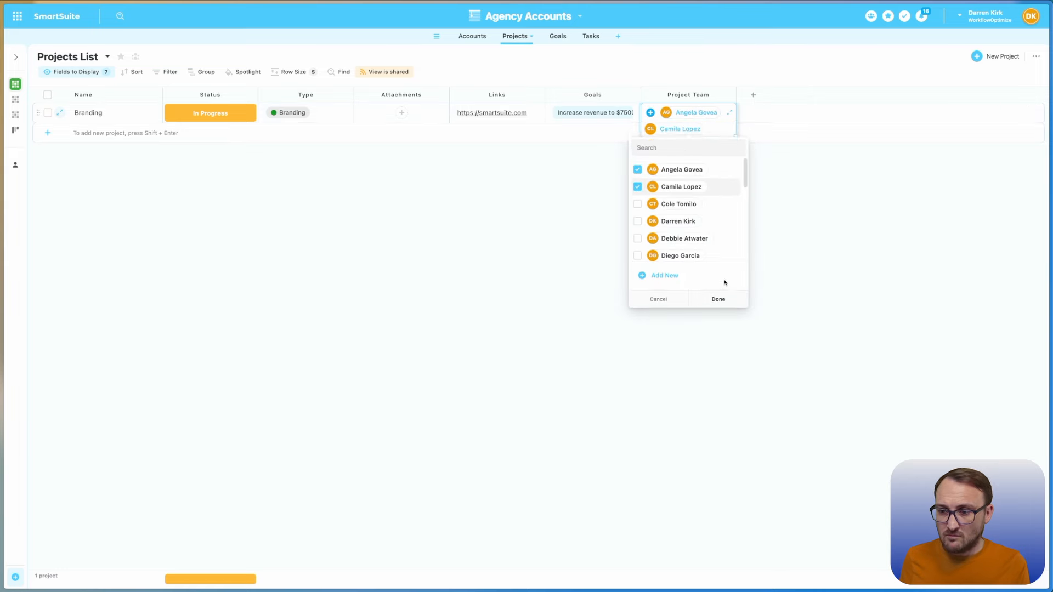
{"action": "left_click", "coordinate": [722, 309]}
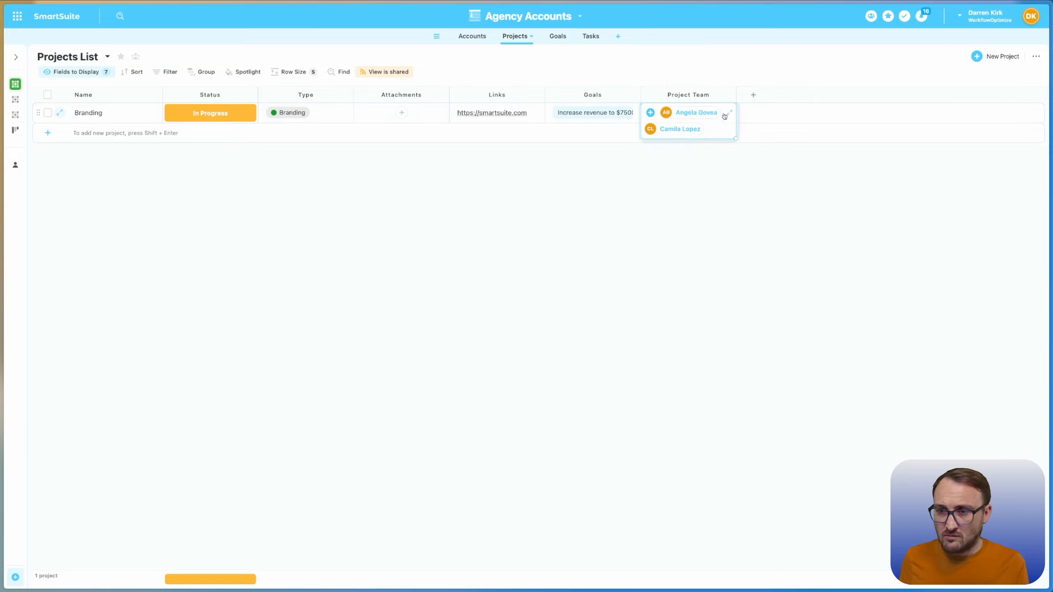
Create a public grid view in the Tasks table with the default name Grid View
{"action": "left_click", "coordinate": [590, 37]}
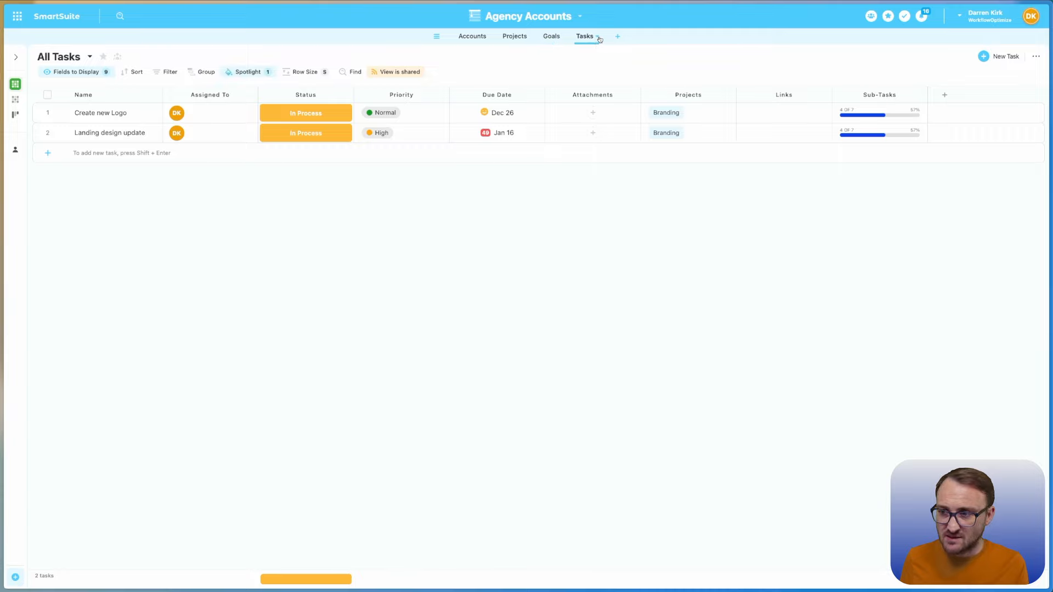
{"action": "left_click", "coordinate": [14, 577]}
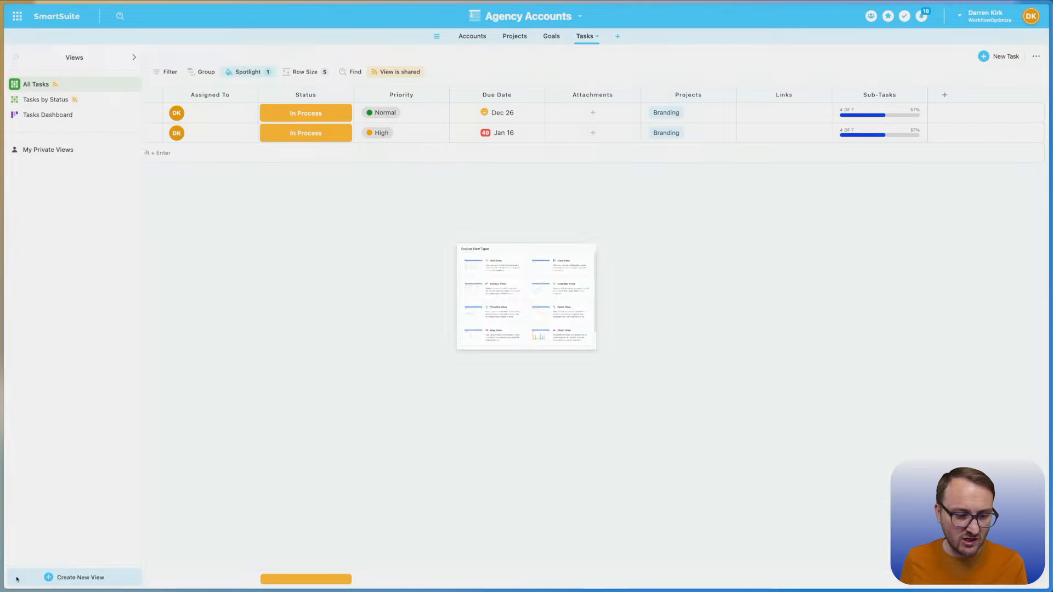
{"action": "left_click", "coordinate": [453, 179]}
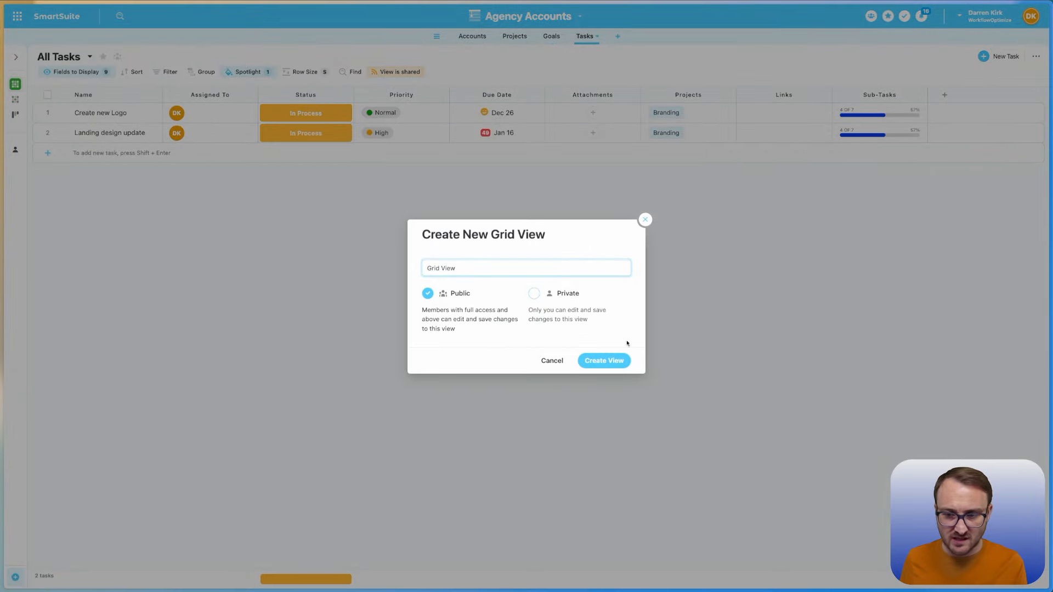
{"action": "left_click", "coordinate": [605, 360]}
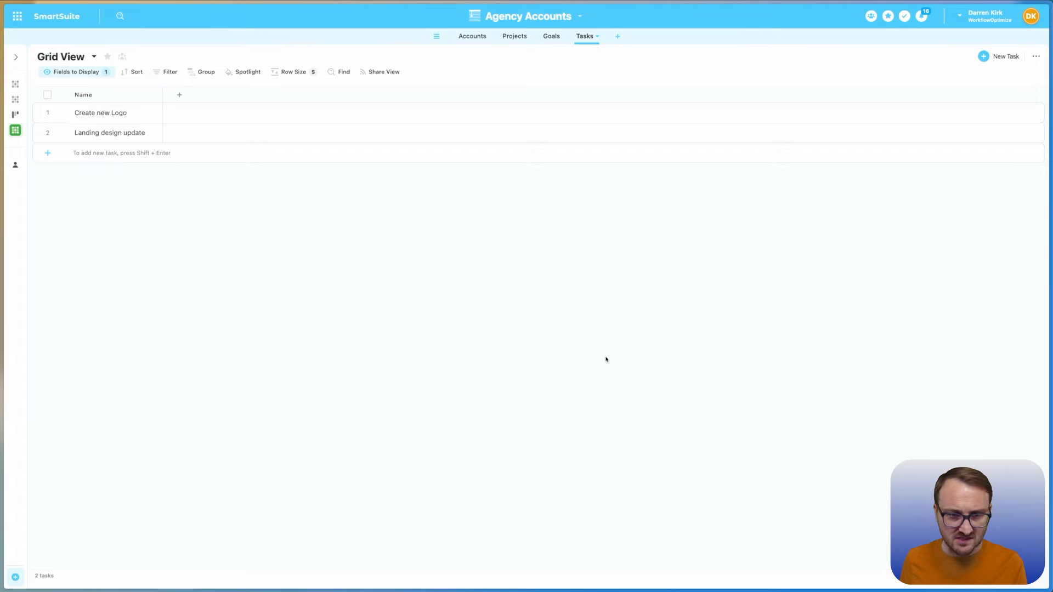
Add an Assigned To field named Task Team to the new Tasks grid view, allowing multiple entries
{"action": "left_click", "coordinate": [180, 97]}
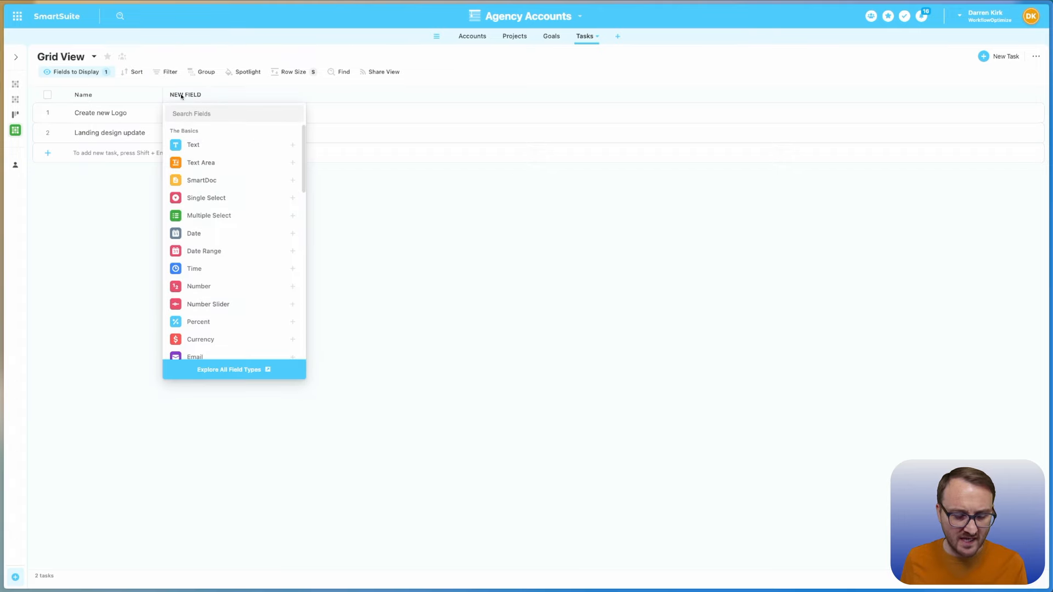
{"action": "type", "text": "ass"}
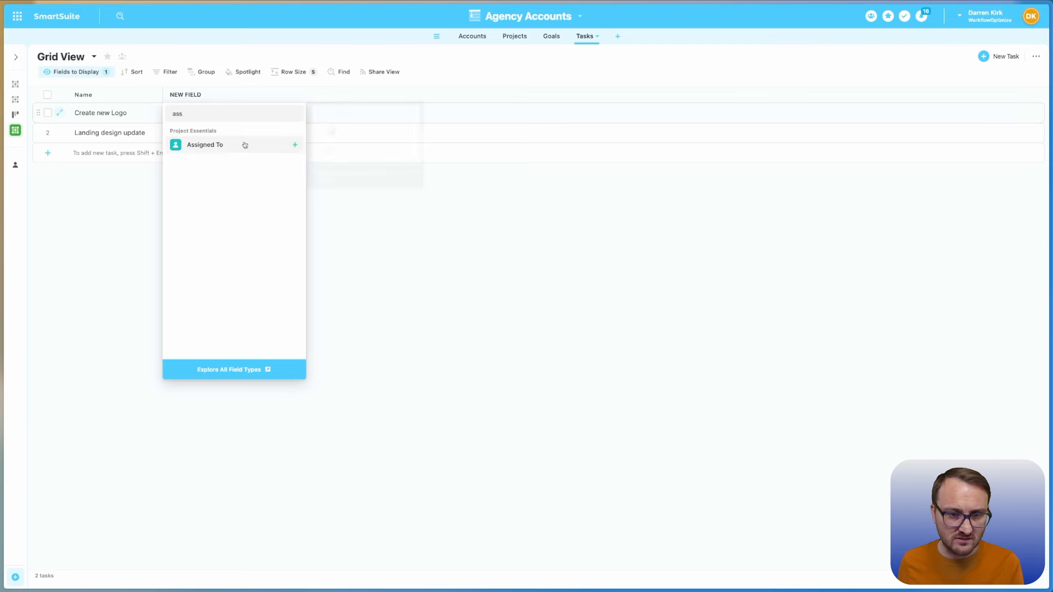
{"action": "left_click", "coordinate": [244, 144]}
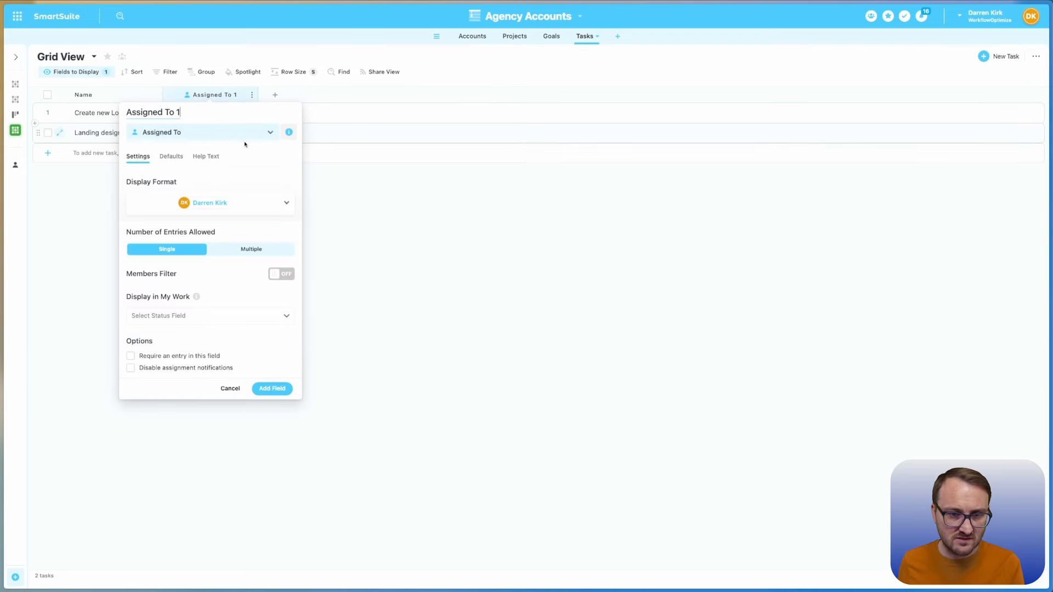
{"action": "left_click_drag", "start_coordinate": [202, 116], "coordinate": [137, 107]}
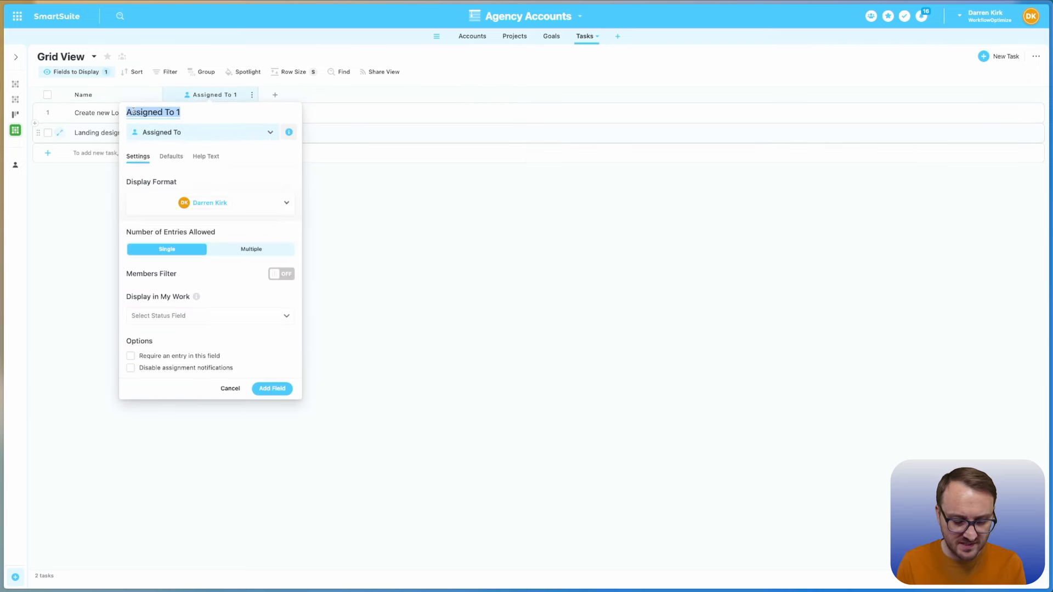
{"action": "type", "text": "Task Team"}
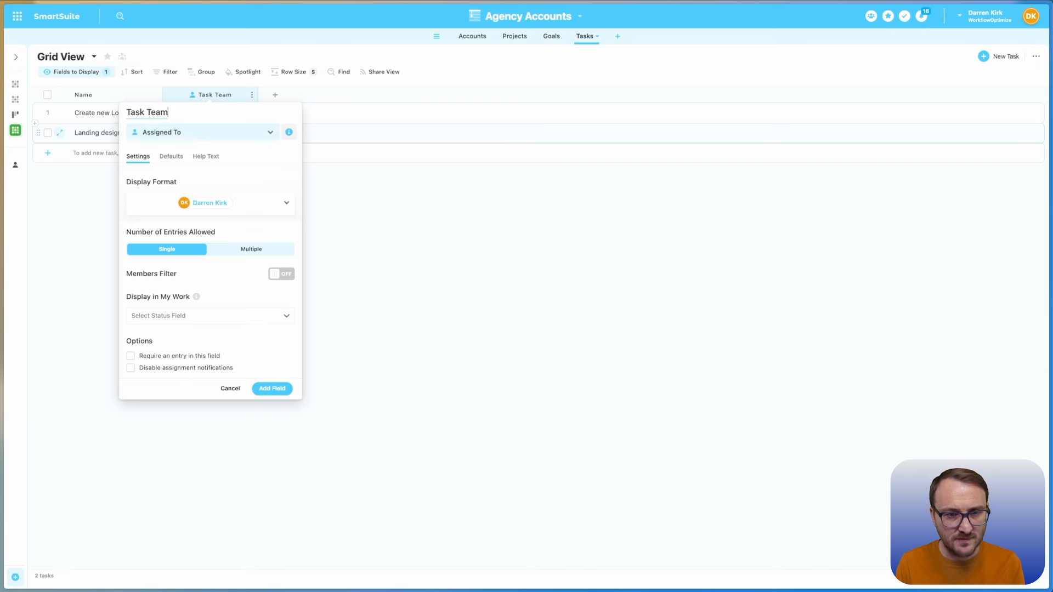
{"action": "left_click", "coordinate": [241, 248]}
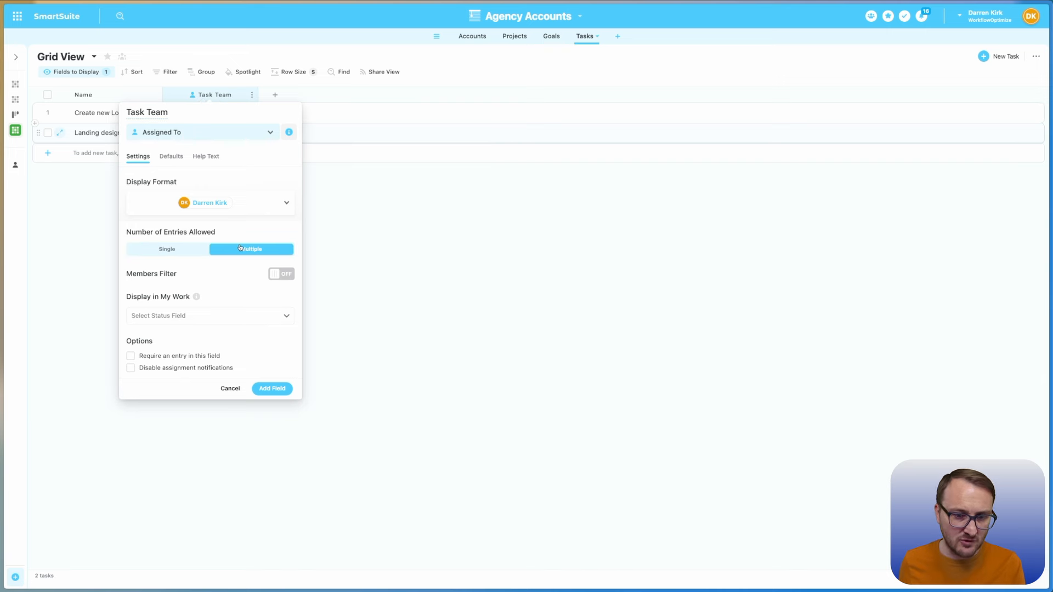
{"action": "left_click", "coordinate": [289, 393]}
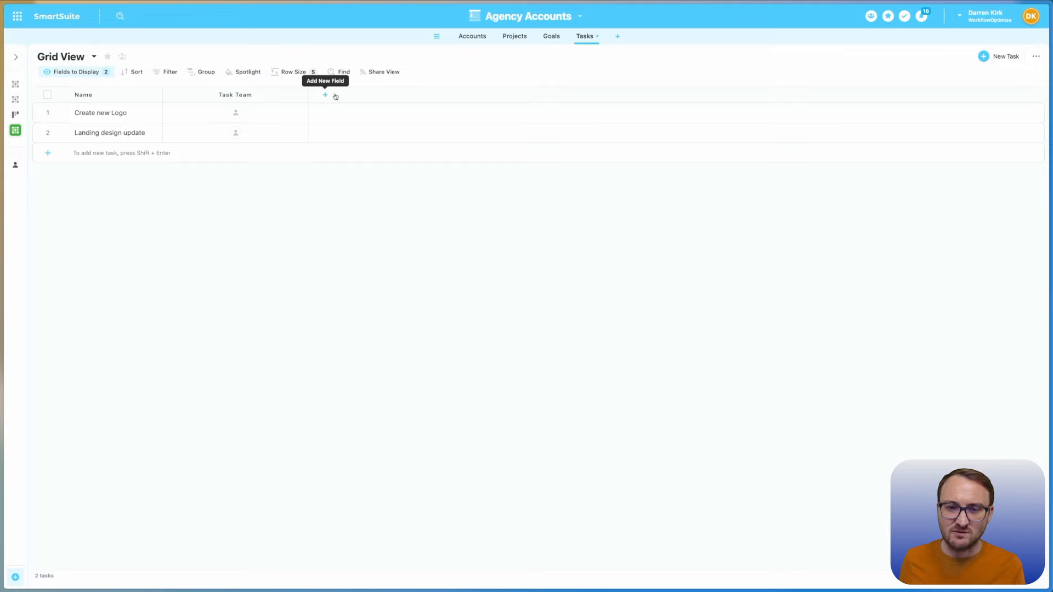
Add a Lookup field named Project Team to the Tasks table, pulling the Project Team field through the Projects link
{"action": "left_click", "coordinate": [326, 96]}
{"action": "type", "text": "loo"}
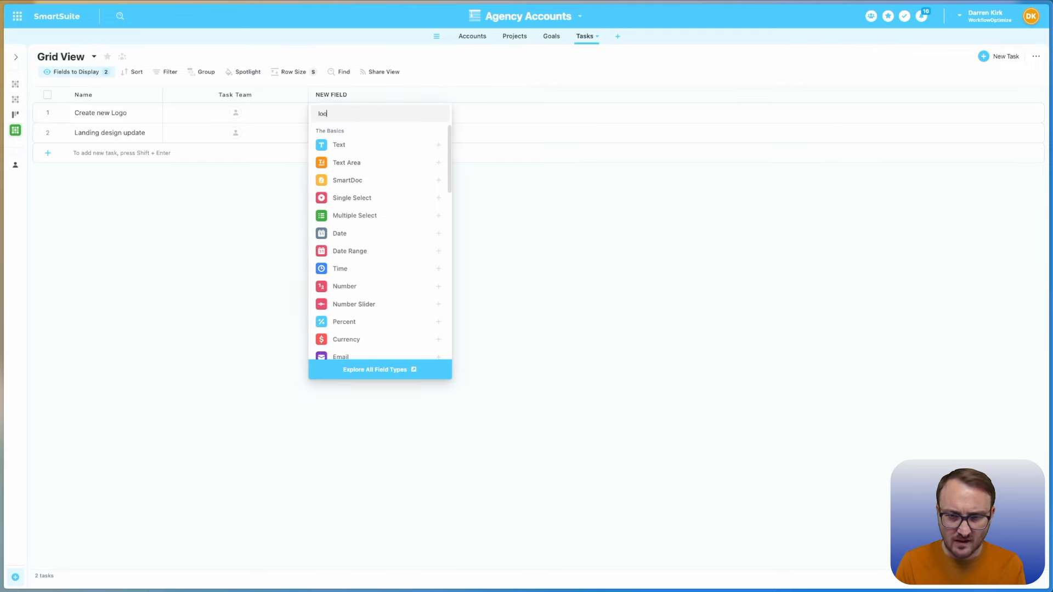
{"action": "left_click", "coordinate": [347, 144]}
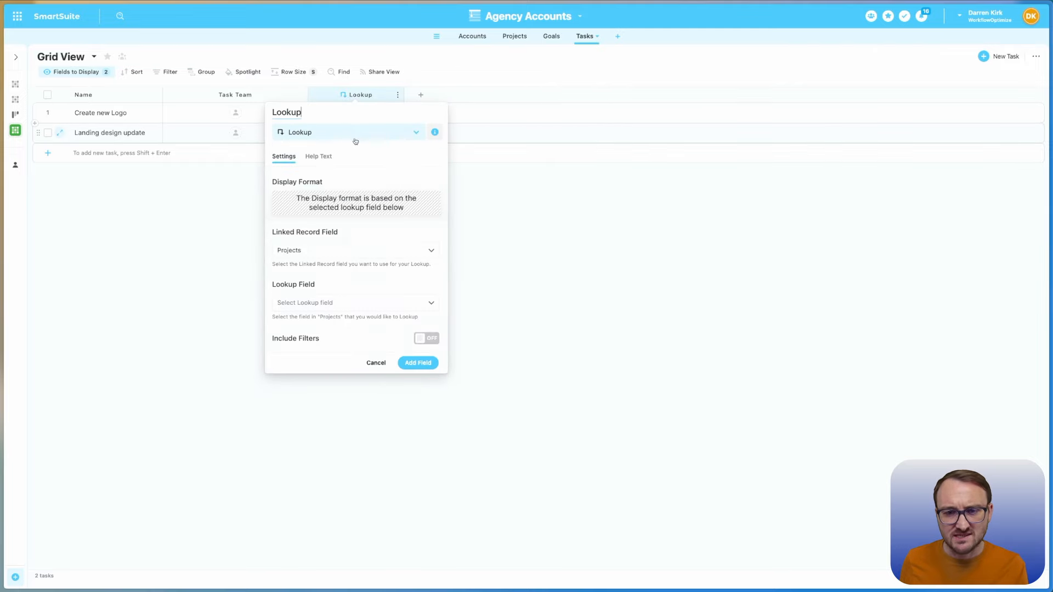
{"action": "left_click", "coordinate": [355, 306]}
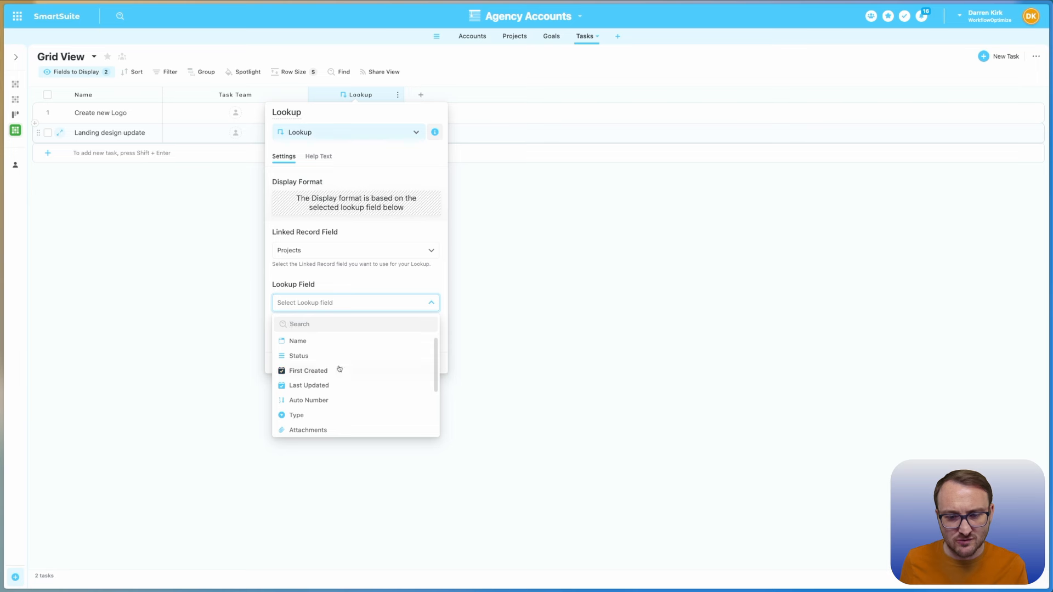
{"action": "scroll", "coordinate": [337, 373], "scroll_direction": "down", "scroll_amount": 3}
{"action": "left_click", "coordinate": [323, 428]}
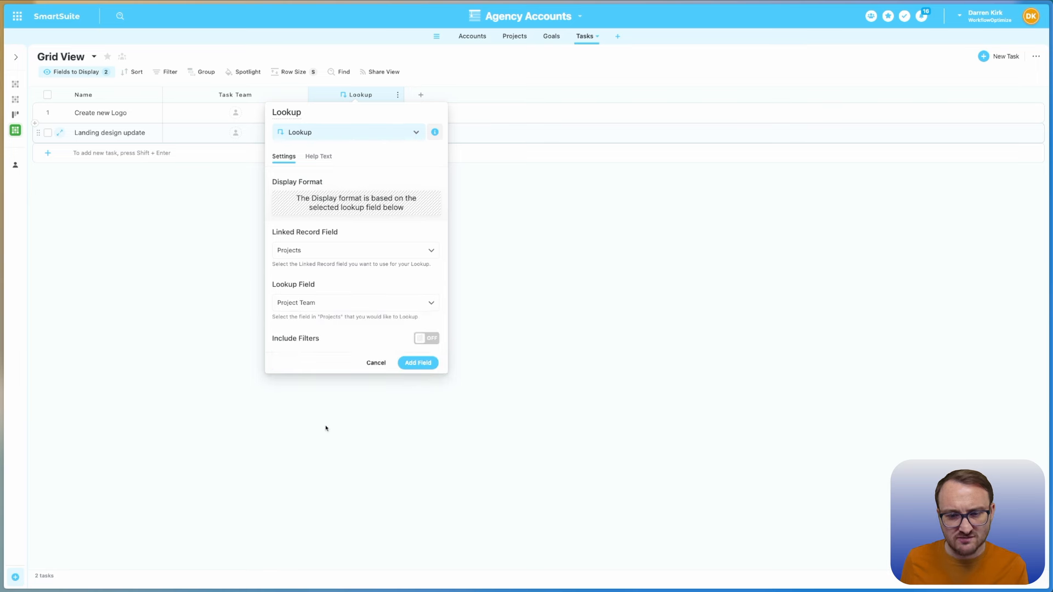
{"action": "left_click_drag", "start_coordinate": [302, 113], "coordinate": [270, 110]}
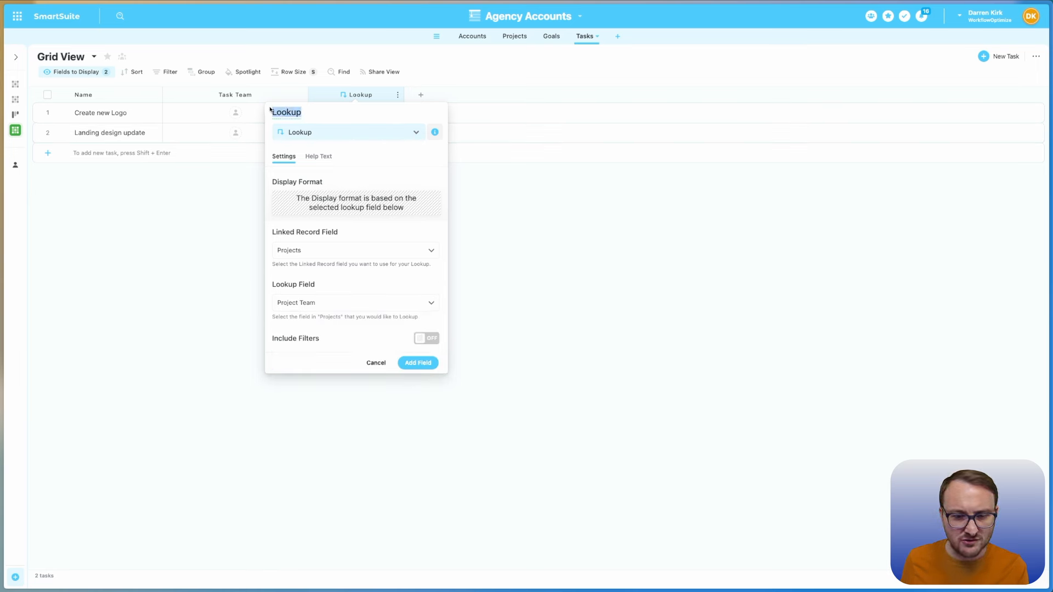
{"action": "type", "text": "Proje"}
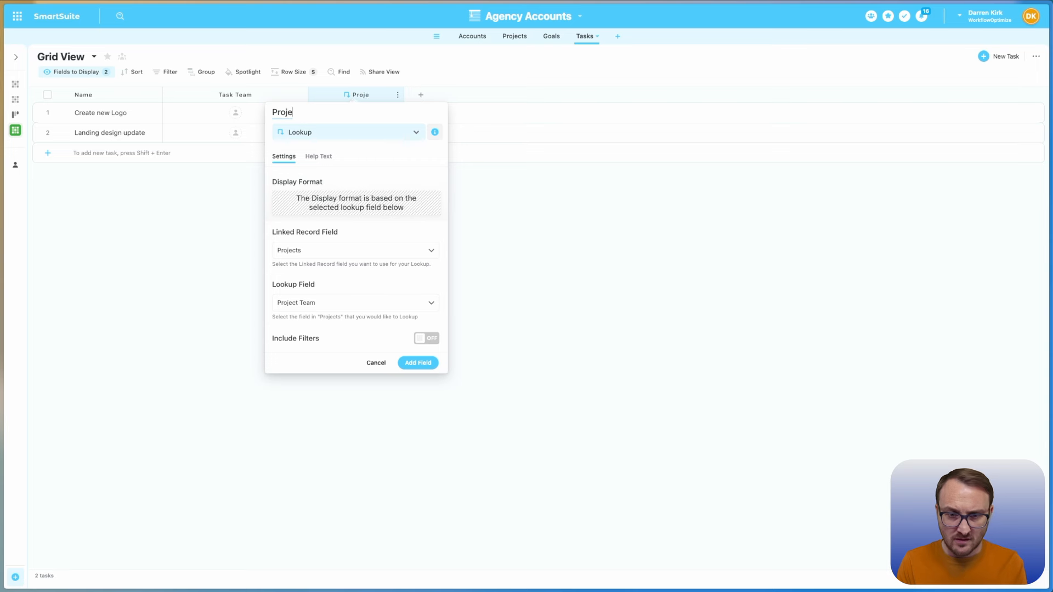
{"action": "type", "text": "ct Team"}
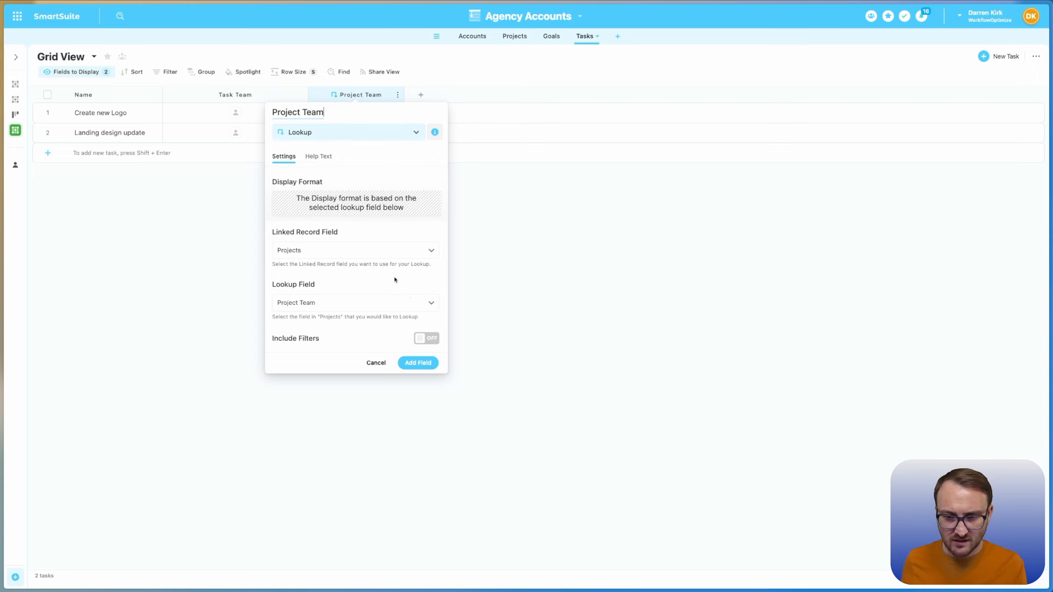
{"action": "left_click", "coordinate": [426, 362]}
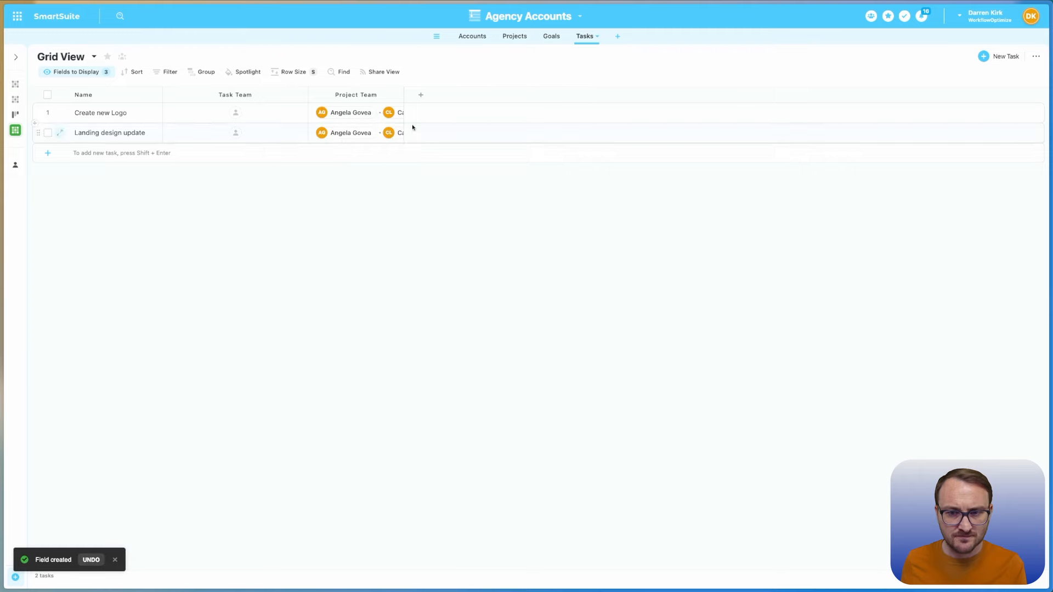
Widen the Project Team column to fit both members and set the grid's row size to M
{"action": "left_click_drag", "start_coordinate": [404, 94], "coordinate": [479, 100]}
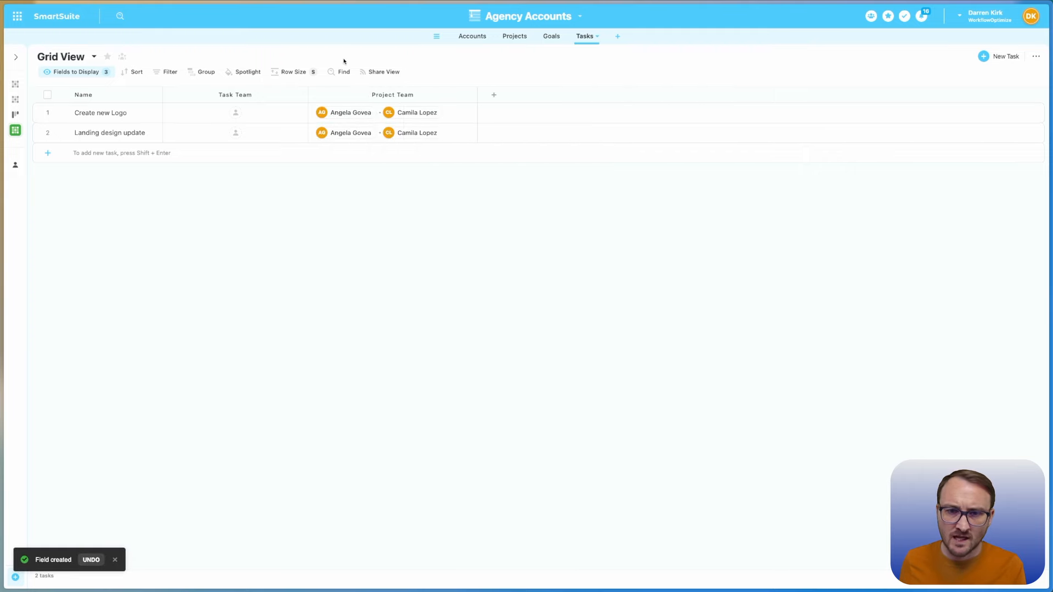
{"action": "left_click", "coordinate": [294, 72]}
{"action": "left_click", "coordinate": [296, 110]}
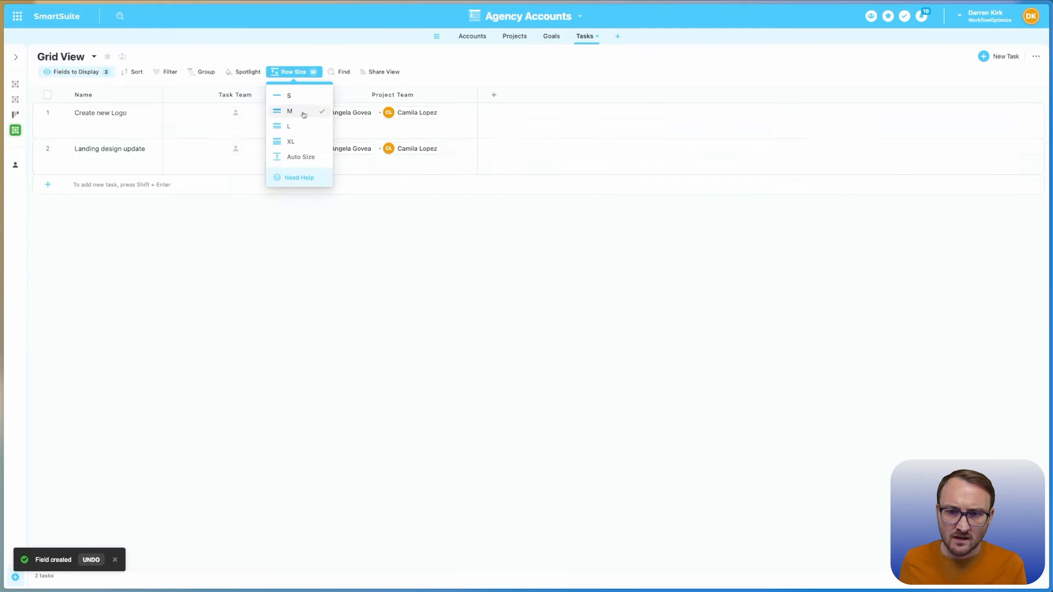
Start a new Formula field in the Tasks grid and turn on its Advanced Editor
{"action": "left_click", "coordinate": [494, 93]}
{"action": "left_click", "coordinate": [494, 94]}
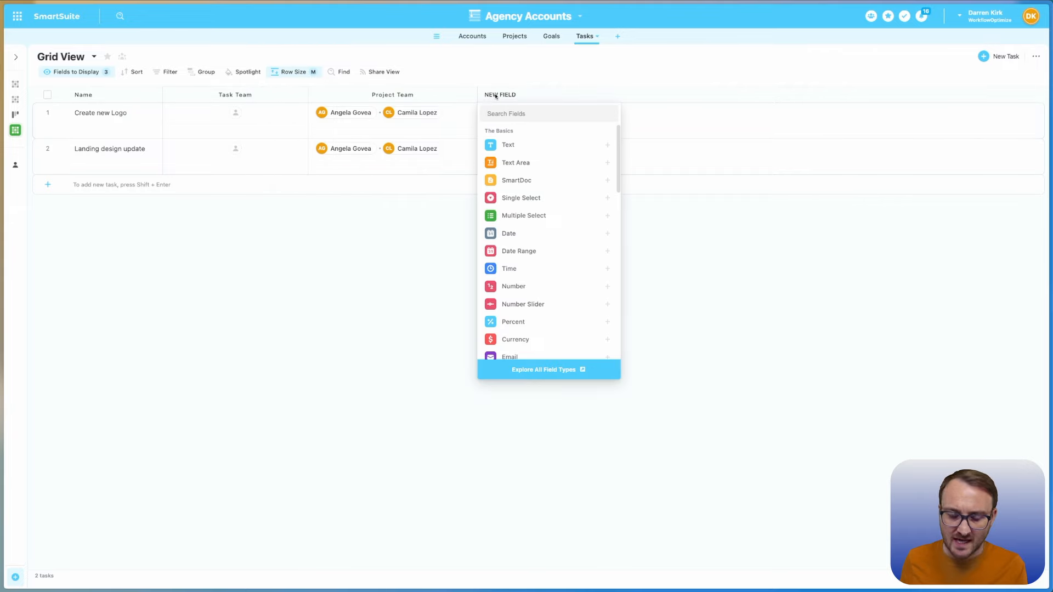
{"action": "type", "text": "form"}
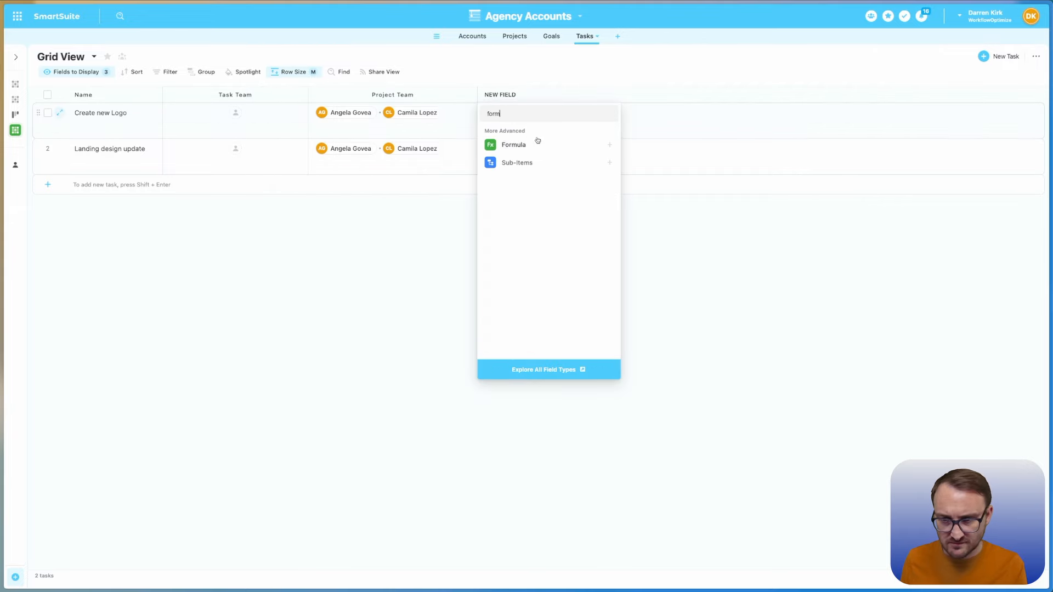
{"action": "left_click", "coordinate": [536, 144]}
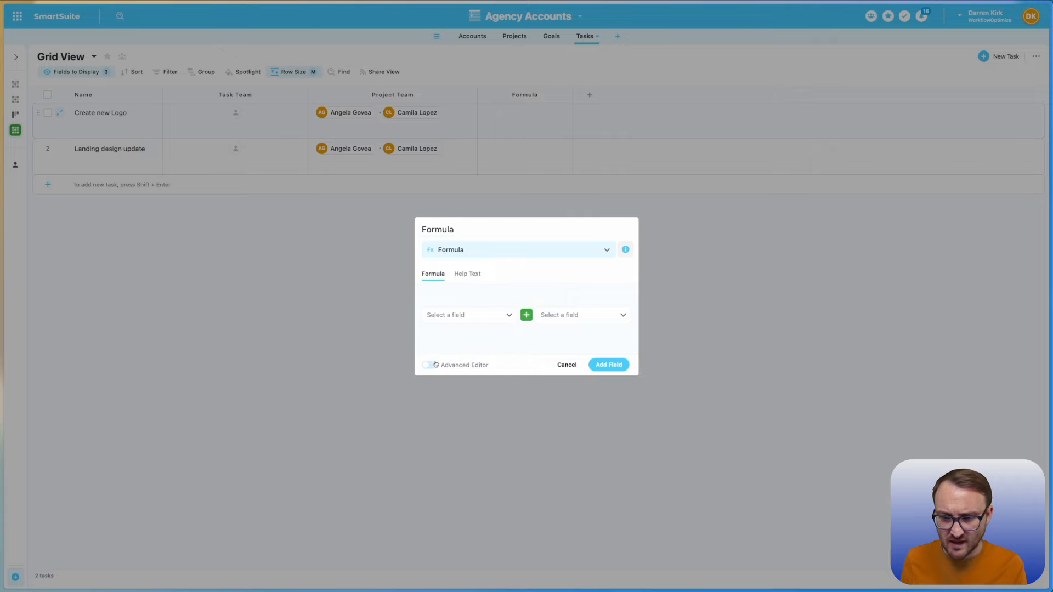
{"action": "left_click", "coordinate": [430, 365]}
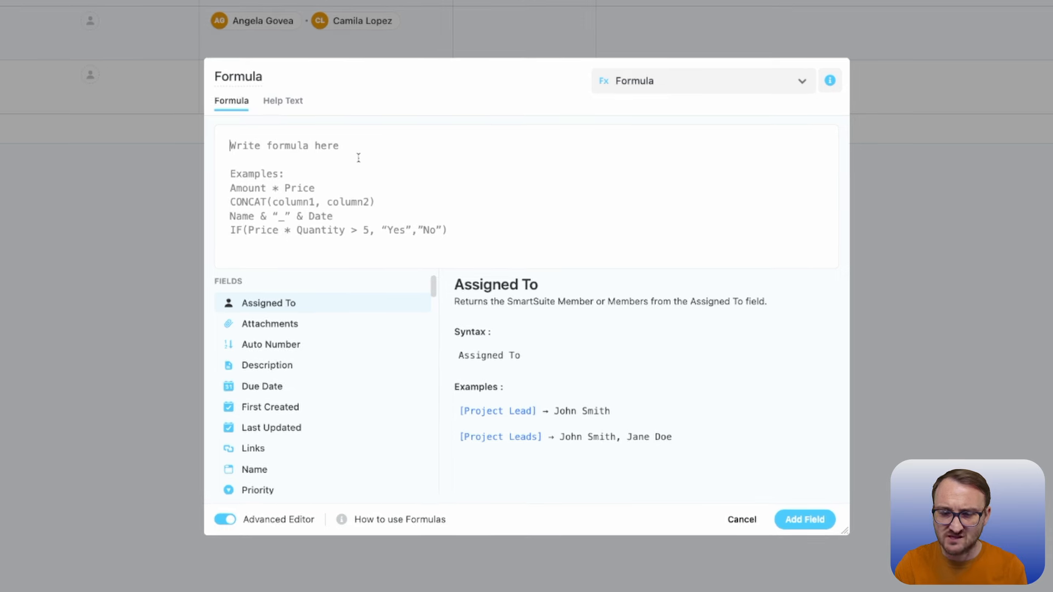
Write the formula TEXT([Task Team]) and add the field to the Tasks grid
{"action": "type", "text": "tex"}
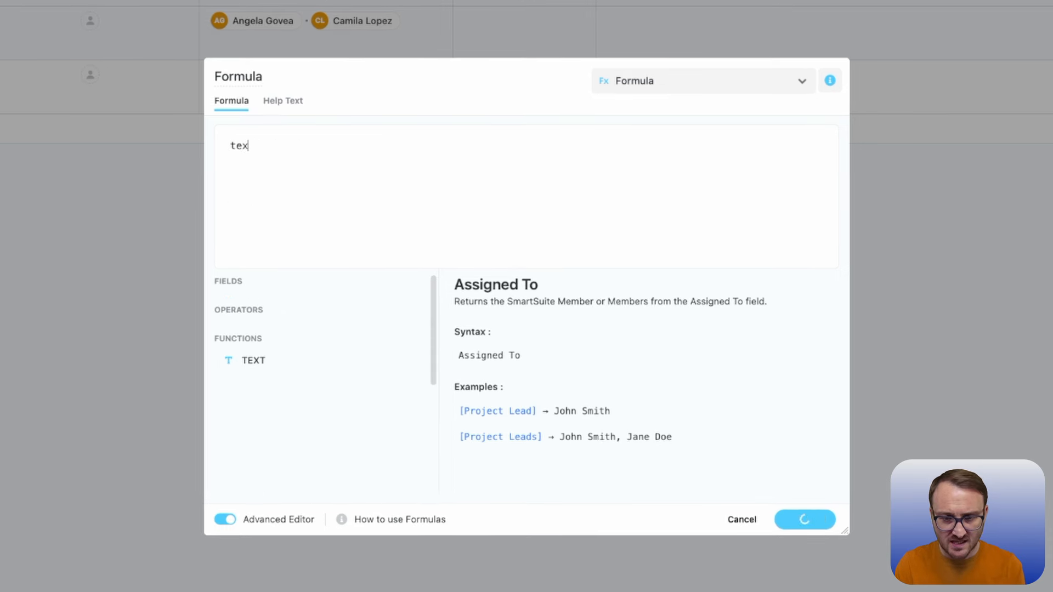
{"action": "left_click", "coordinate": [411, 360]}
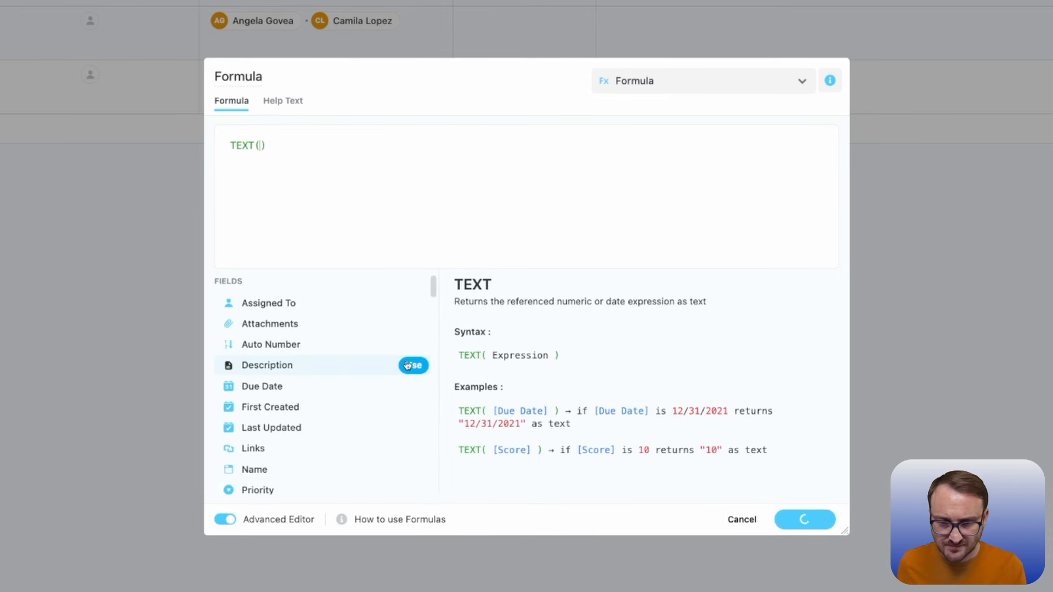
{"action": "scroll", "coordinate": [407, 370], "scroll_direction": "down", "scroll_amount": 3}
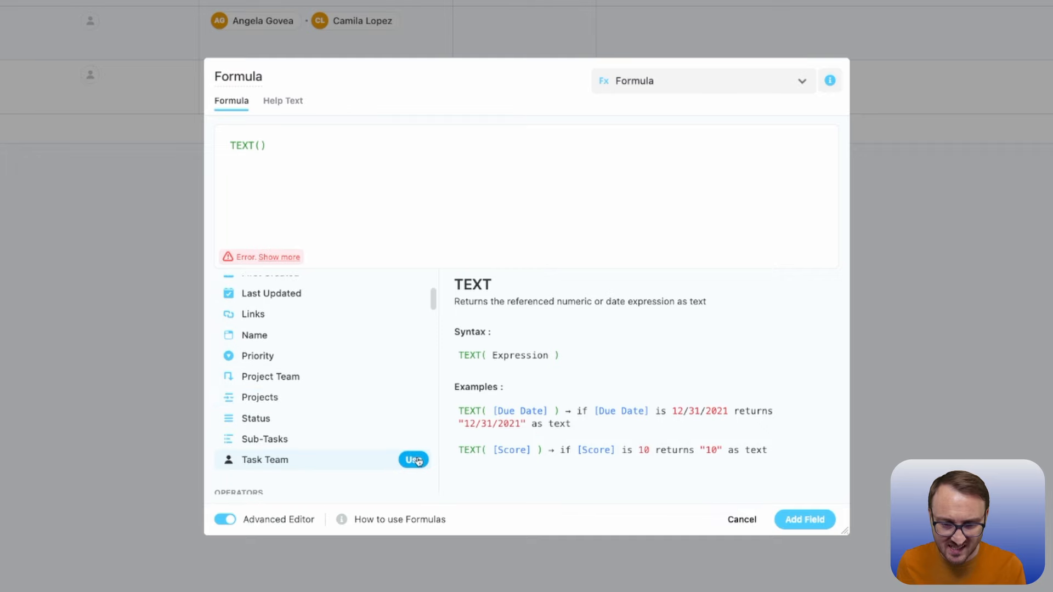
{"action": "left_click", "coordinate": [417, 461]}
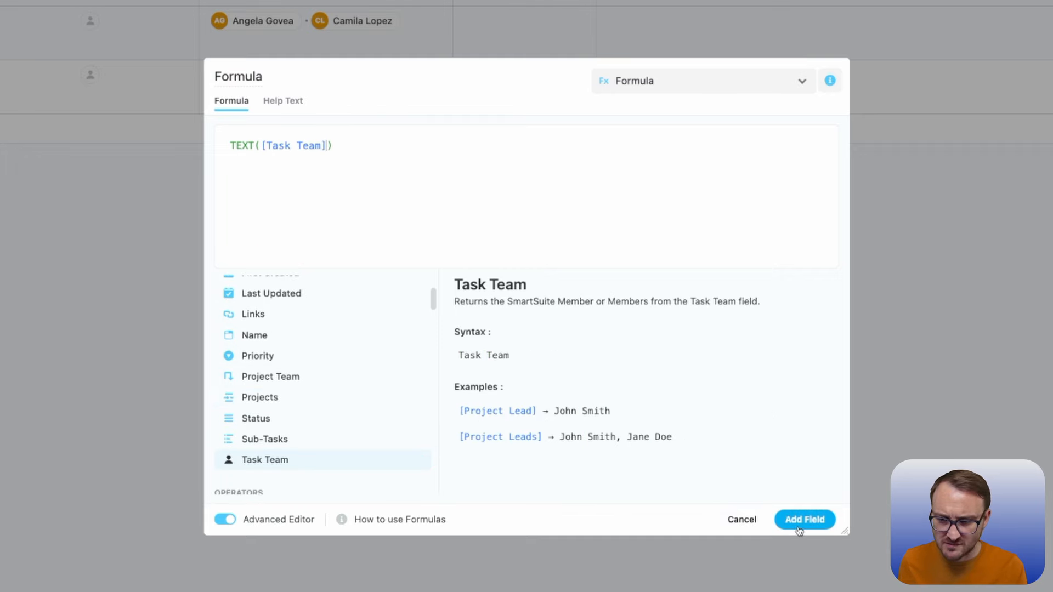
{"action": "left_click", "coordinate": [801, 521]}
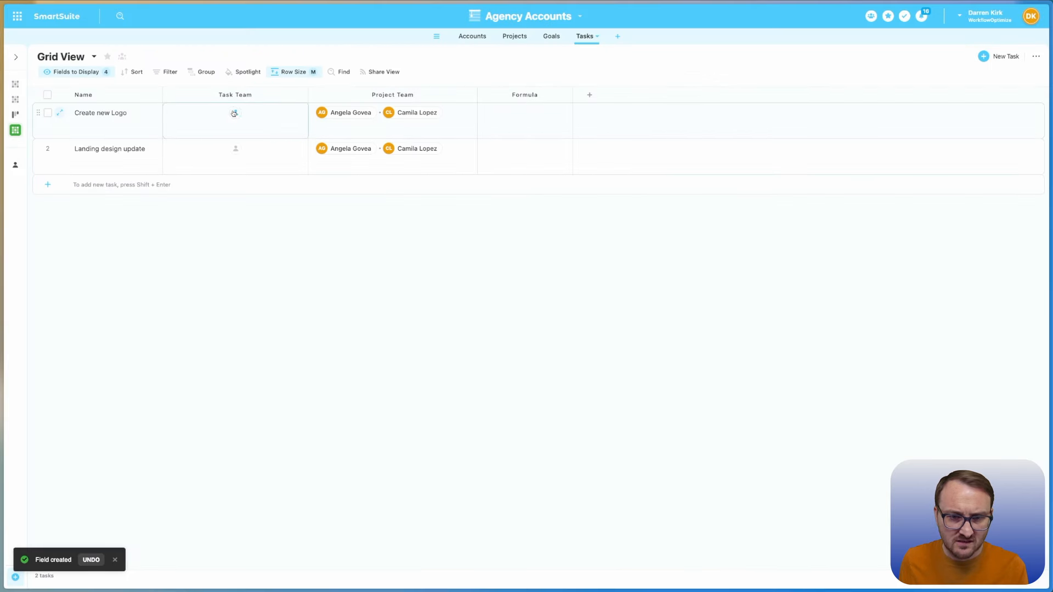
Assign the two Project Team members to the Task Team of Create new Logo and widen the Formula column
{"action": "left_click", "coordinate": [234, 113]}
{"action": "left_click", "coordinate": [221, 176]}
{"action": "left_click", "coordinate": [223, 193]}
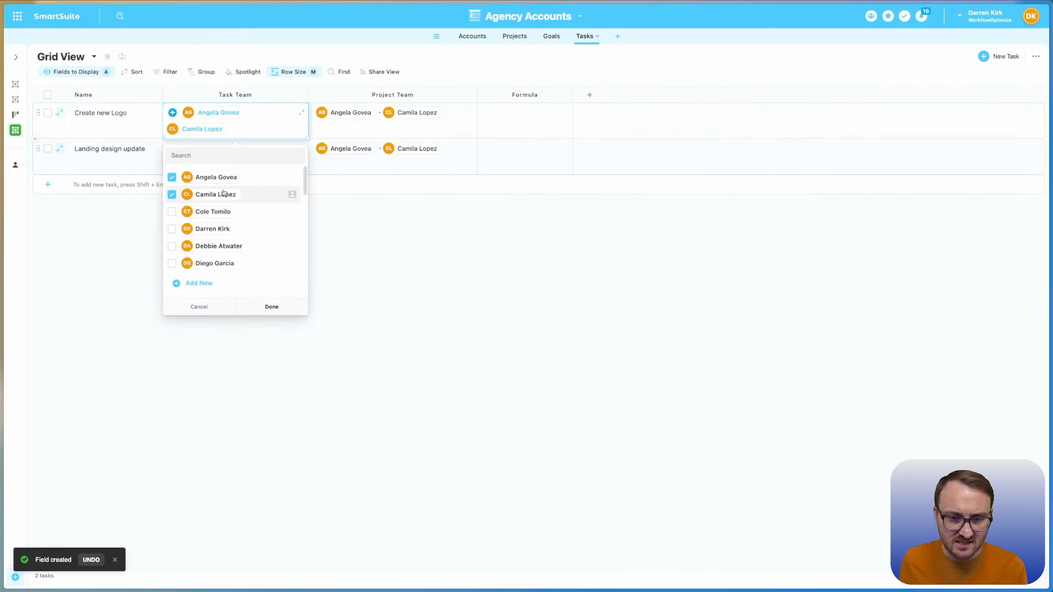
{"action": "left_click", "coordinate": [271, 306]}
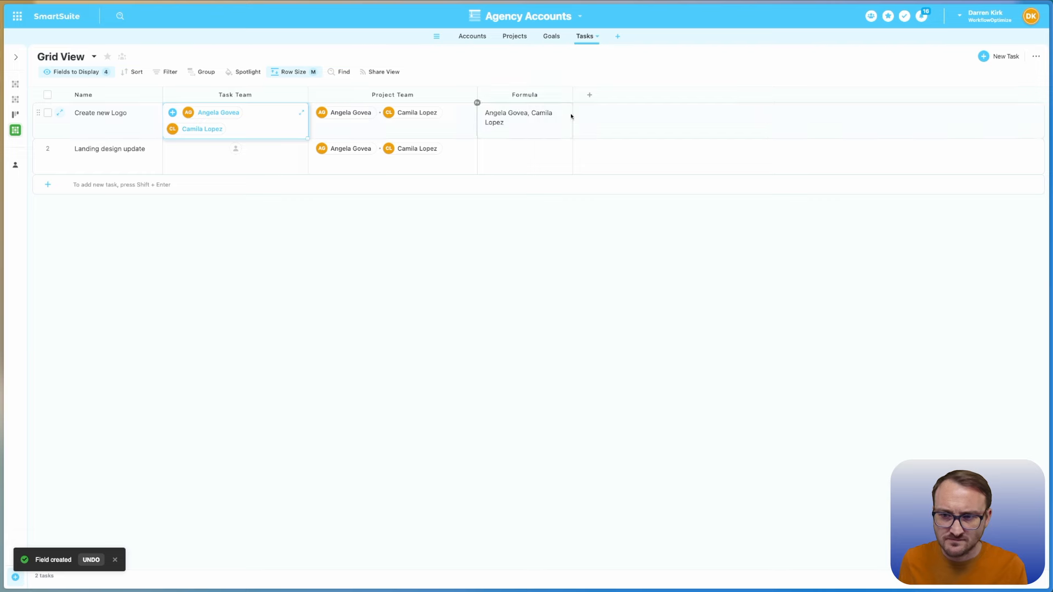
{"action": "left_click_drag", "start_coordinate": [572, 88], "coordinate": [656, 91]}
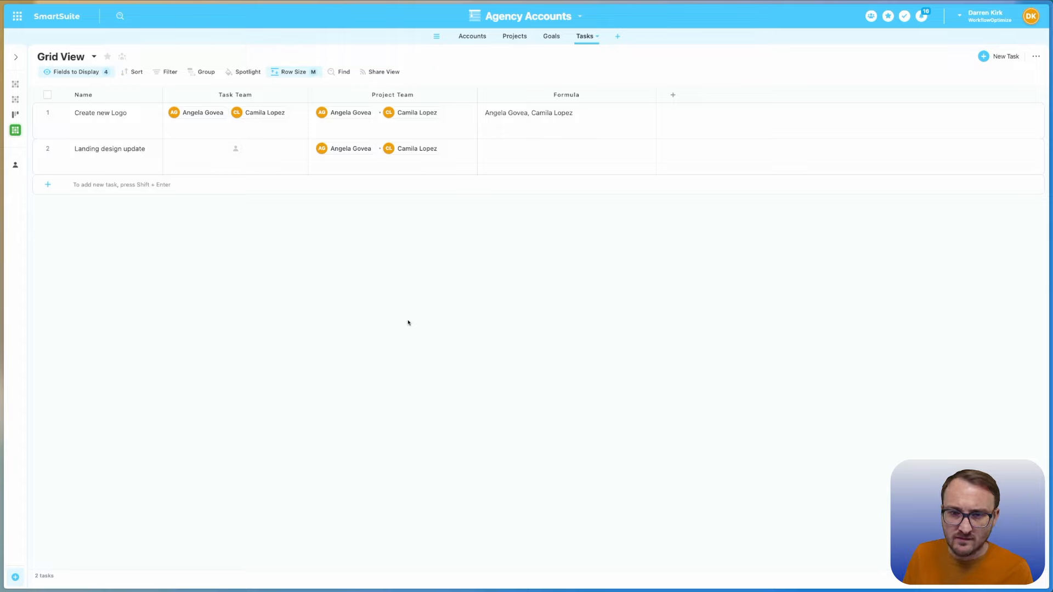
Rename the Formula field Project & Task Teams Match and update its formula to TEXT([Task Team]) = TEXT([Projects].[Project Team])
{"action": "double_click", "coordinate": [590, 96]}
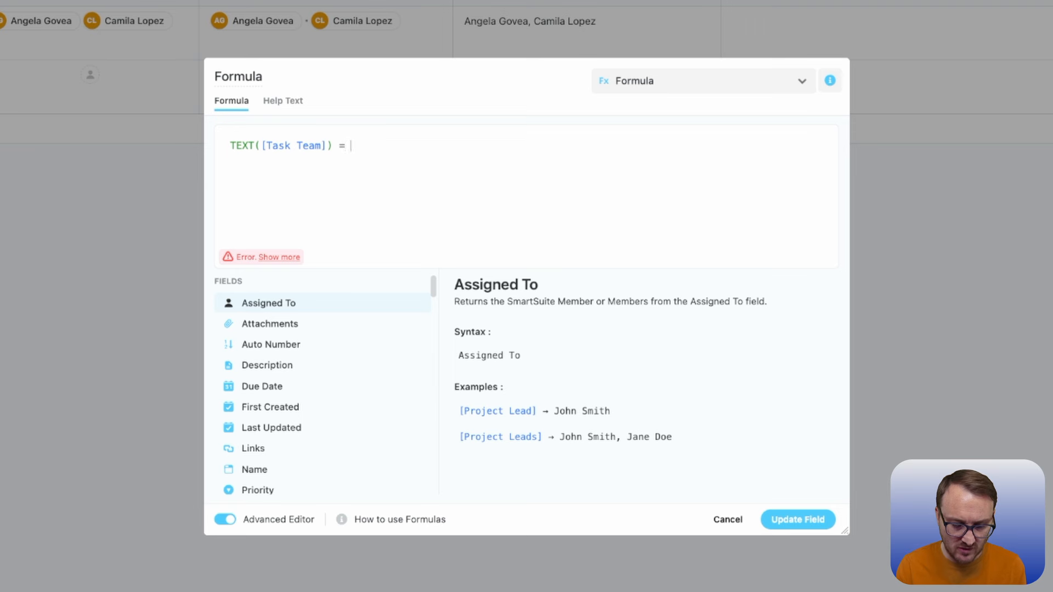
{"action": "type", "text": "TEXT("}
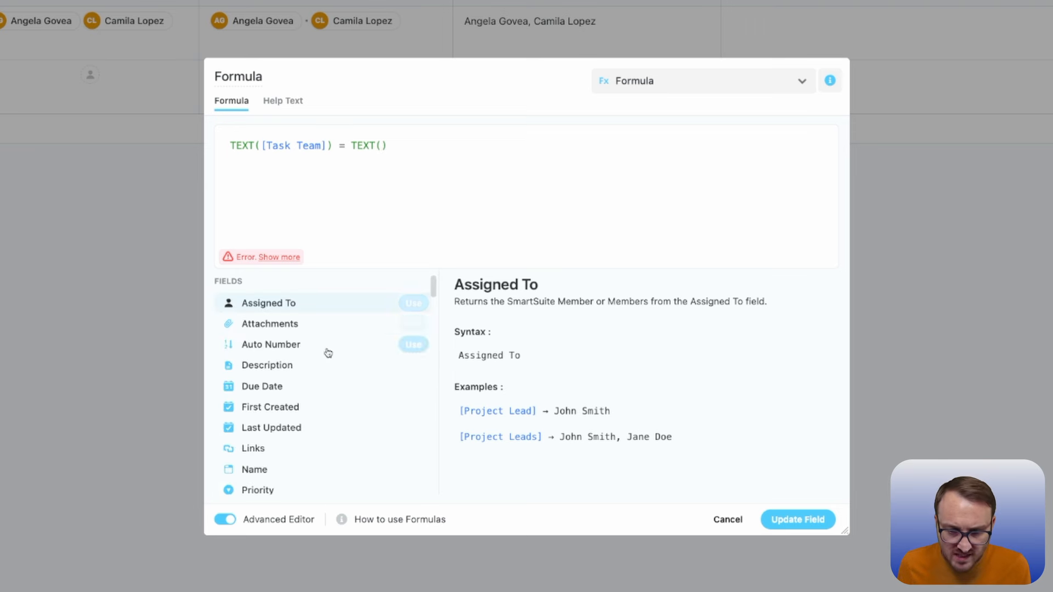
{"action": "scroll", "coordinate": [351, 439], "scroll_direction": "down", "scroll_amount": 3}
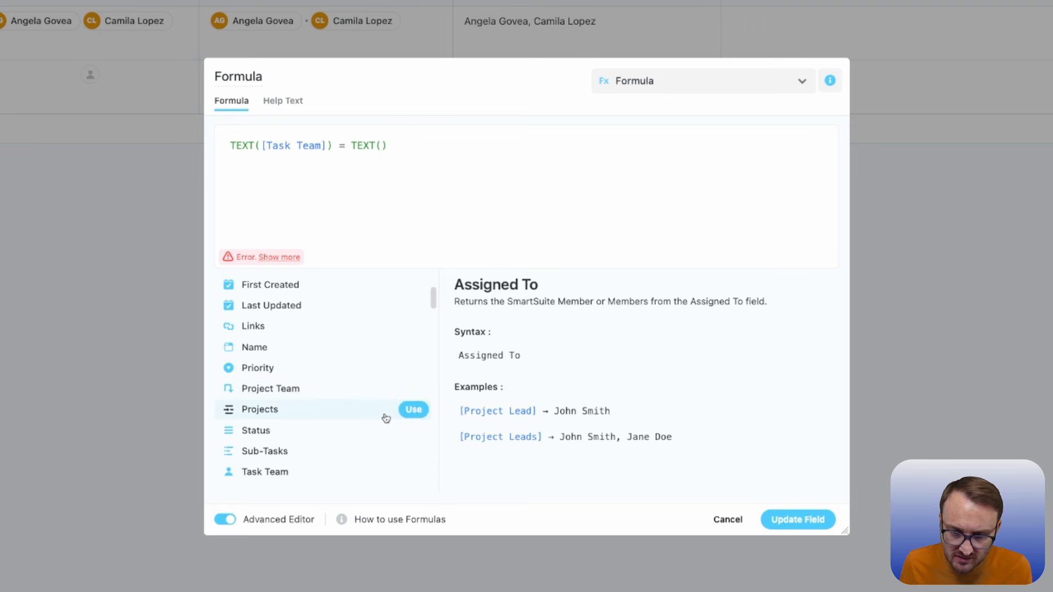
{"action": "left_click", "coordinate": [413, 410]}
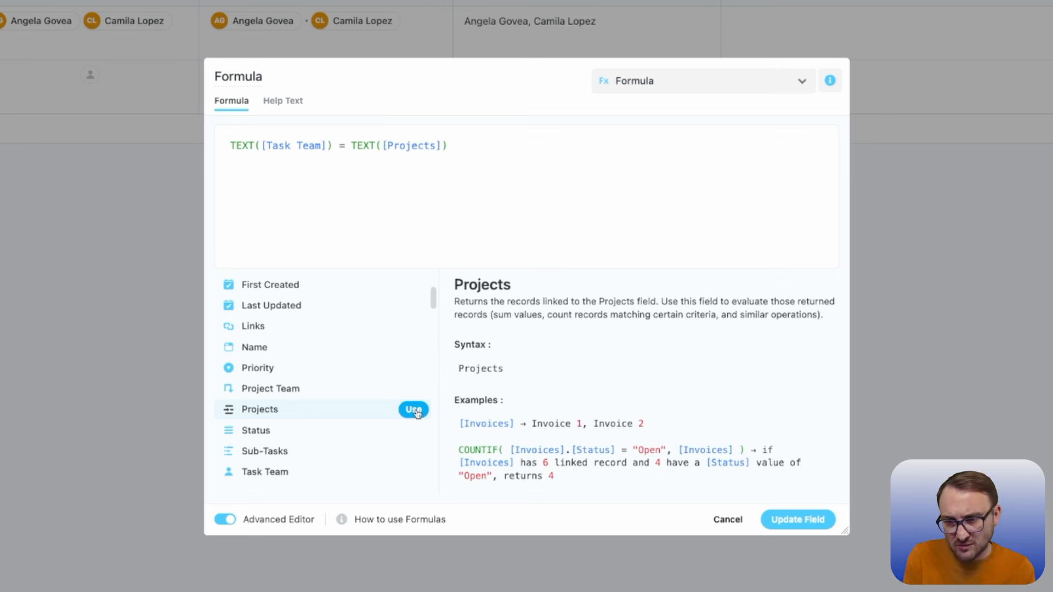
{"action": "type", "text": "."}
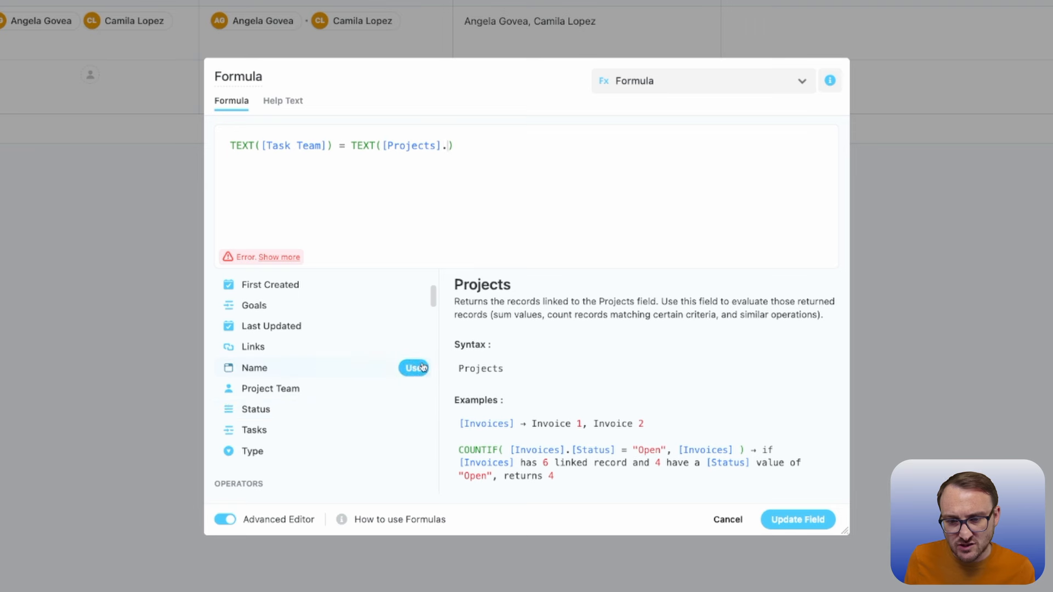
{"action": "scroll", "coordinate": [362, 370], "scroll_direction": "up", "scroll_amount": 3}
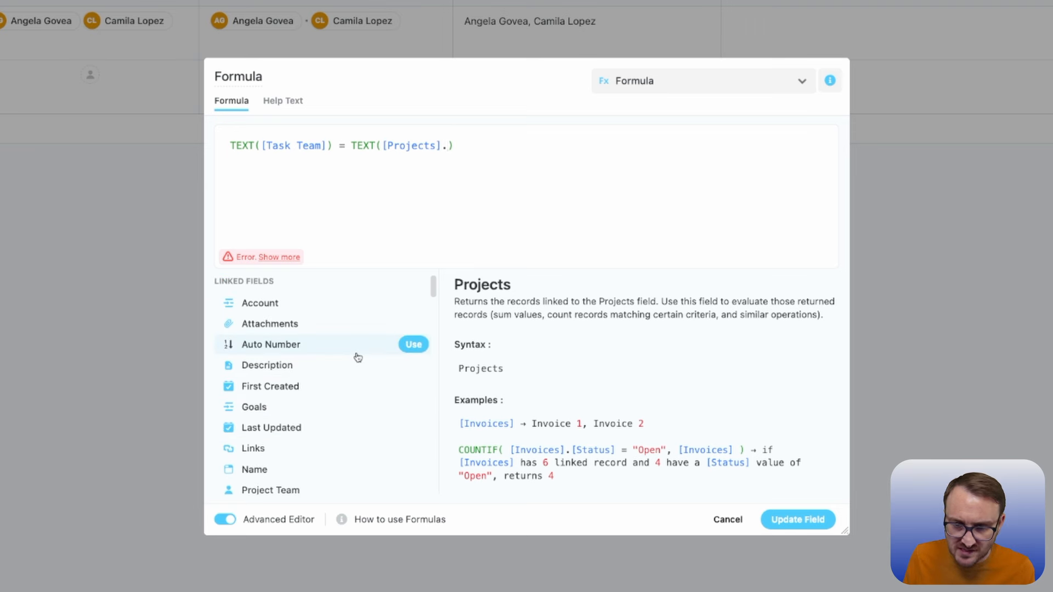
{"action": "scroll", "coordinate": [367, 371], "scroll_direction": "down", "scroll_amount": 1}
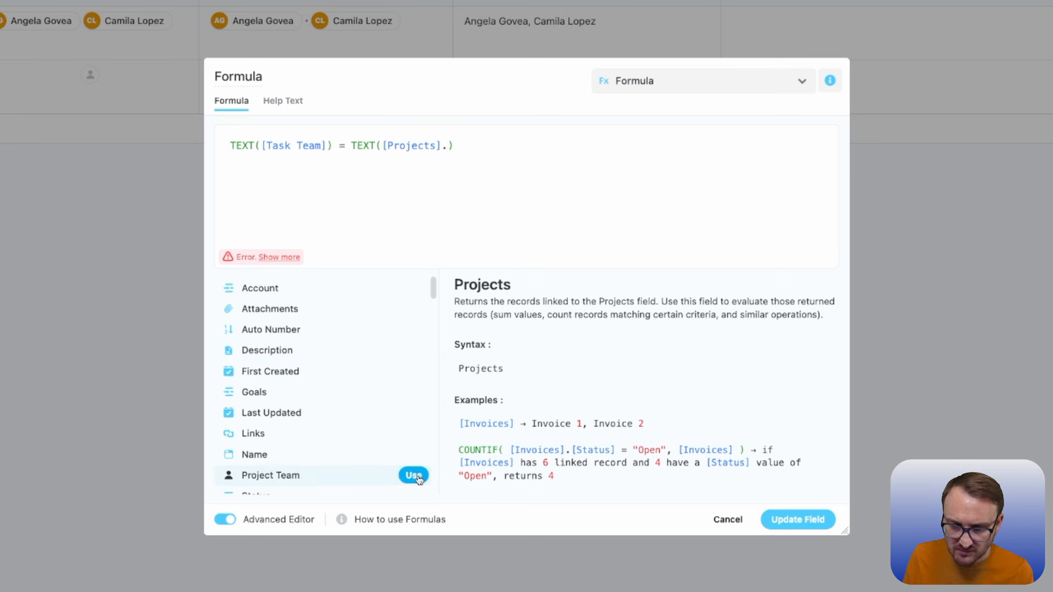
{"action": "left_click", "coordinate": [414, 475]}
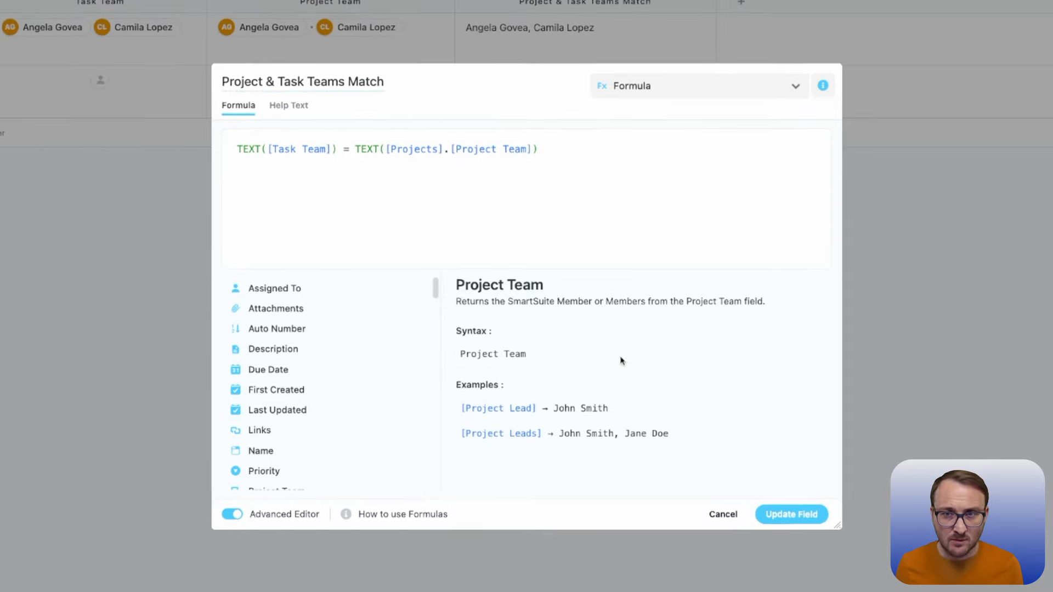
{"action": "left_click", "coordinate": [775, 526]}
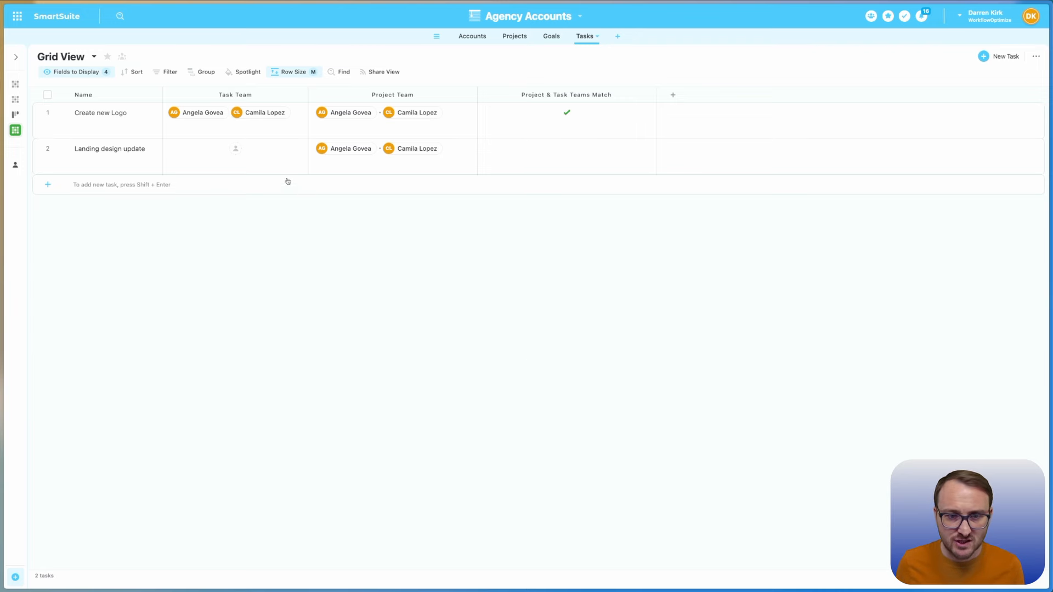
Assign the two Project Team members to the Task Team of the Landing design update task
{"action": "left_click", "coordinate": [245, 155]}
{"action": "left_click", "coordinate": [243, 154]}
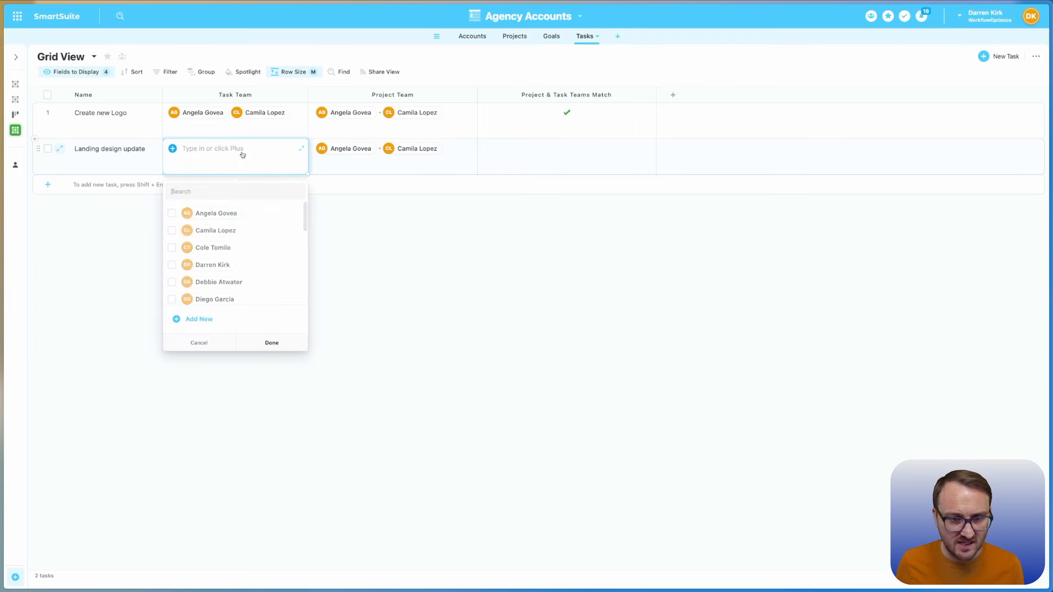
{"action": "left_click", "coordinate": [294, 212]}
{"action": "left_click", "coordinate": [290, 230]}
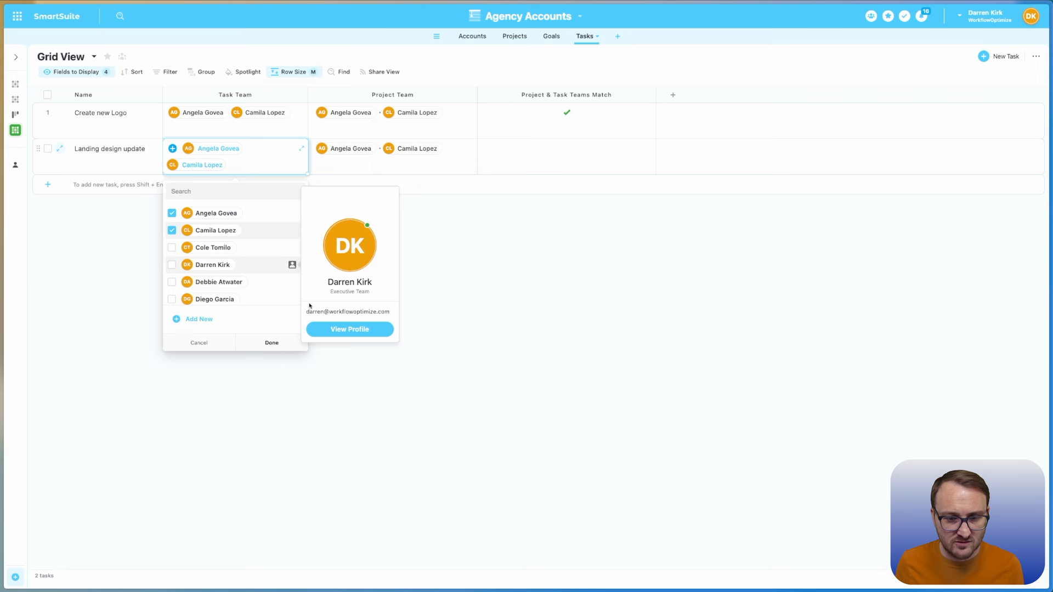
{"action": "left_click", "coordinate": [272, 343]}
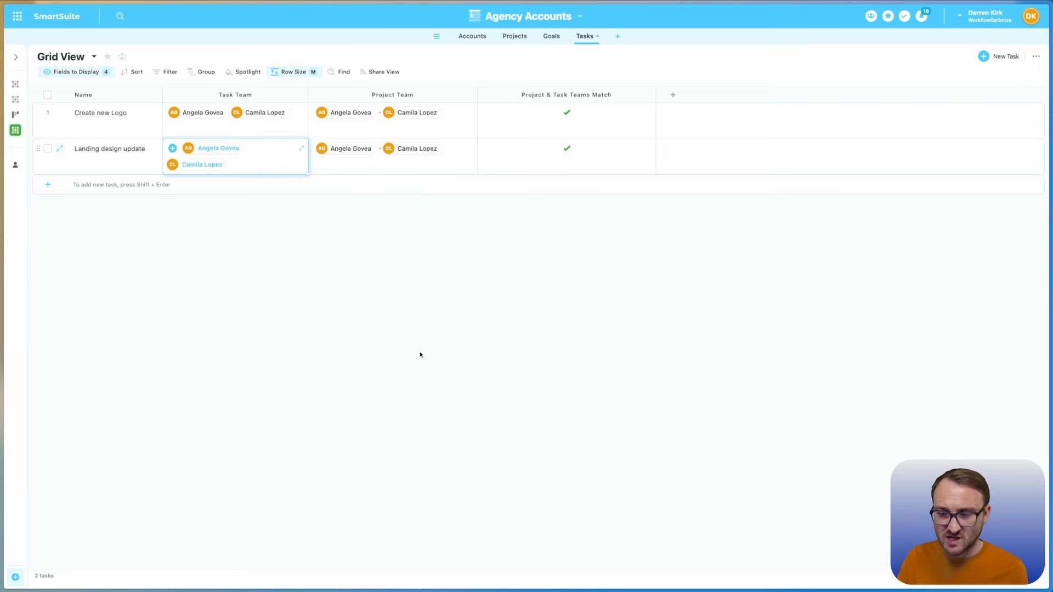
{"action": "left_click", "coordinate": [424, 373]}
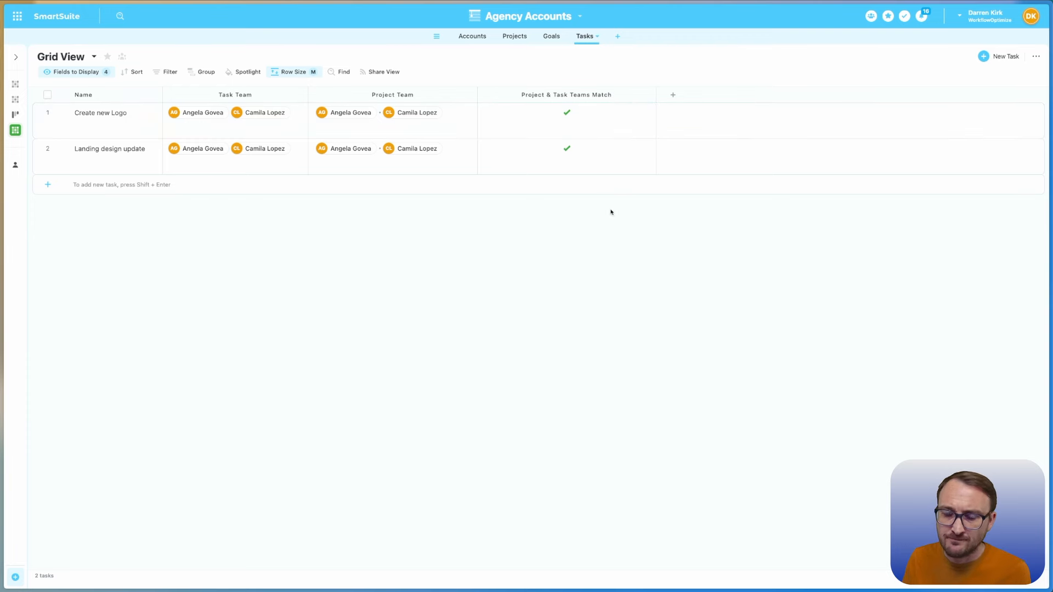
Create a new automation in the Agency Accounts solution, triggered when a record matches a condition in the Tasks table
{"action": "left_click", "coordinate": [566, 19]}
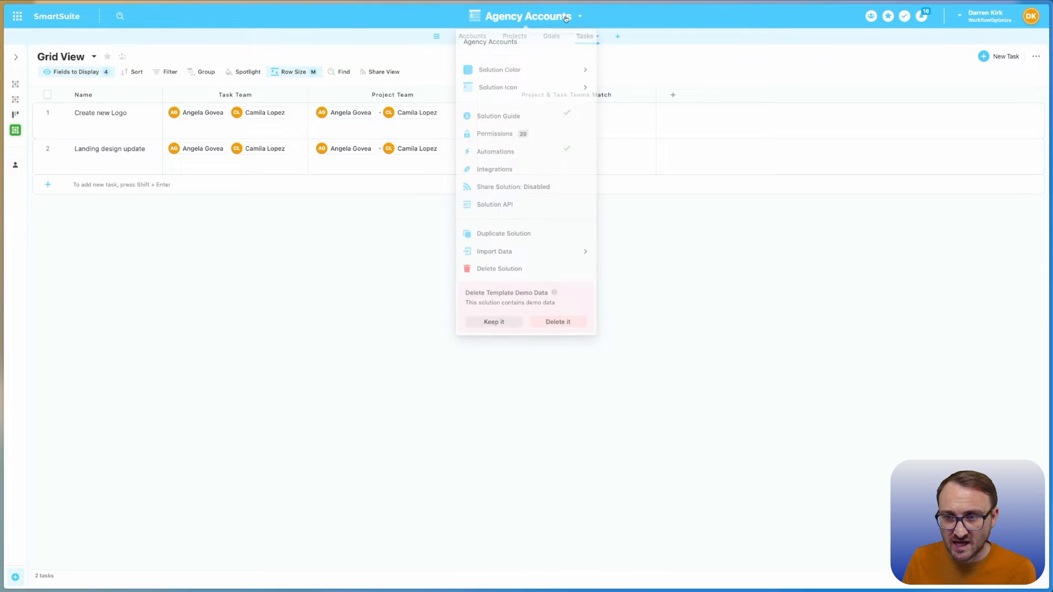
{"action": "left_click", "coordinate": [528, 149]}
{"action": "left_click", "coordinate": [549, 391]}
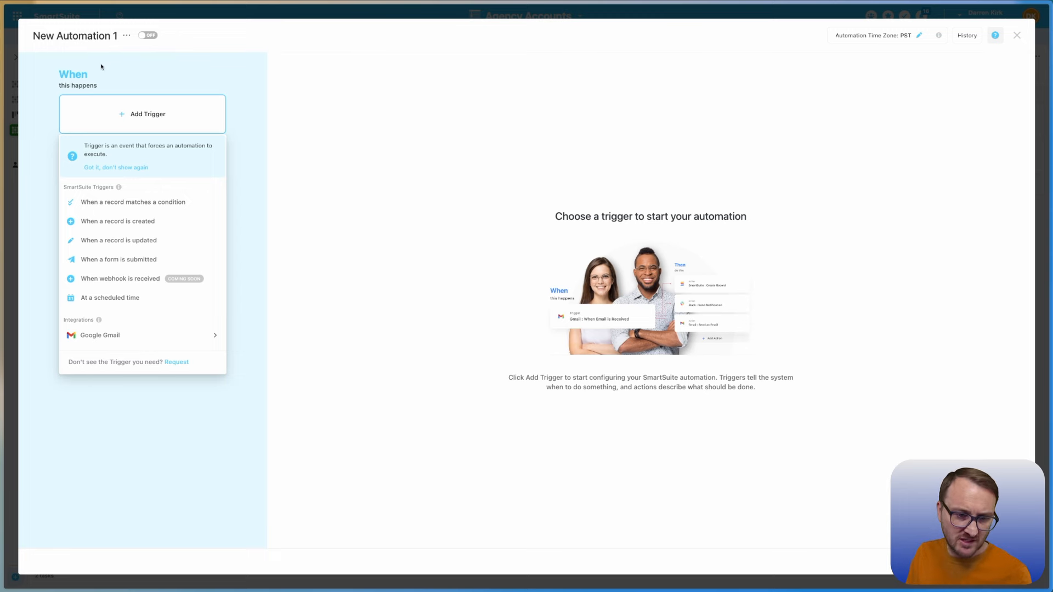
{"action": "left_click", "coordinate": [168, 201]}
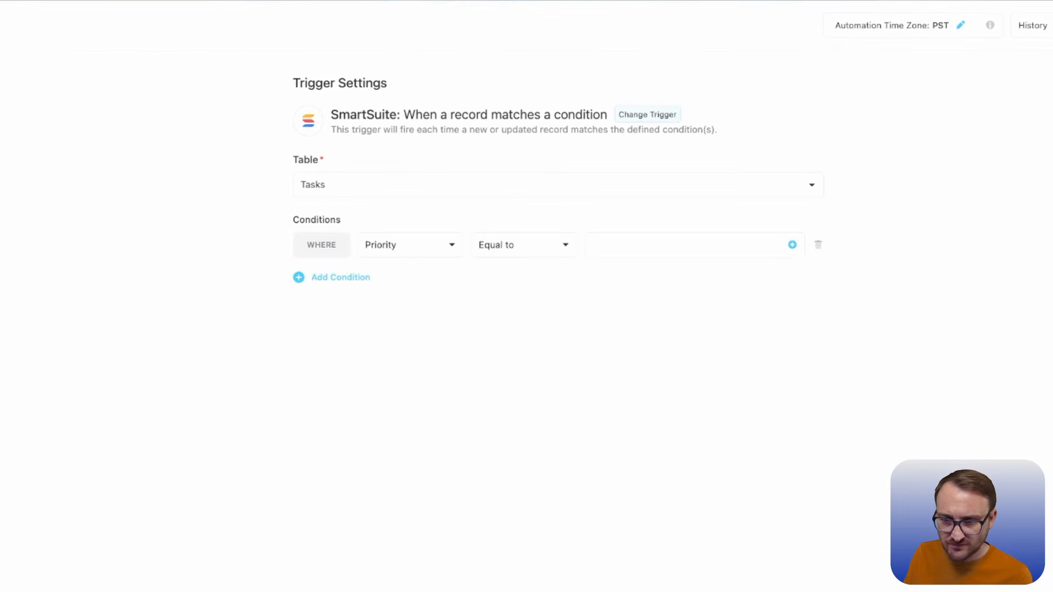
Set the trigger condition to Project & Task Teams Match equal to No
{"action": "left_click", "coordinate": [446, 247]}
{"action": "scroll", "coordinate": [471, 386], "scroll_direction": "down", "scroll_amount": 10}
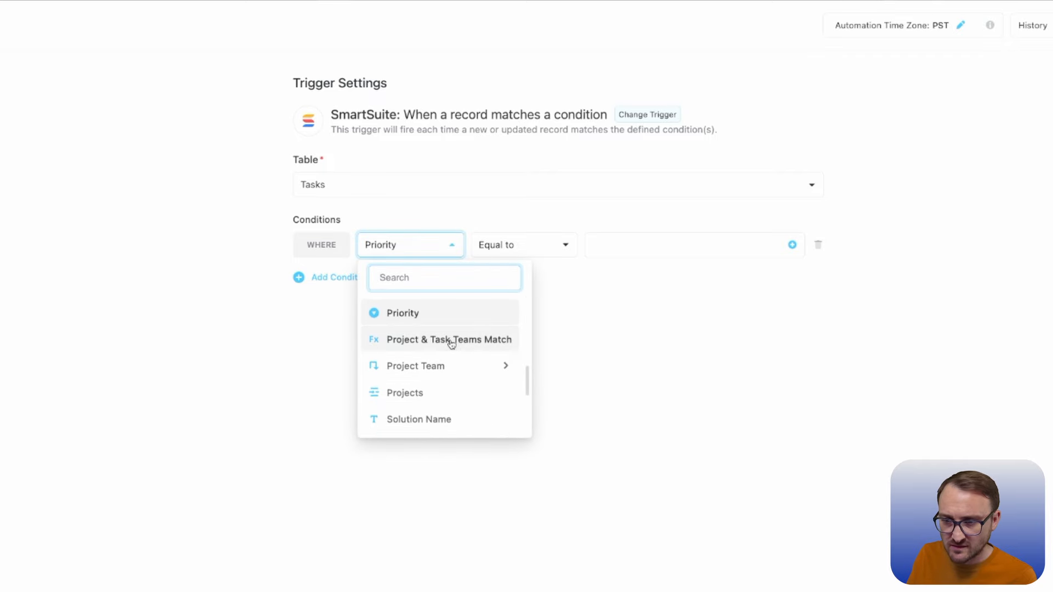
{"action": "left_click", "coordinate": [451, 341]}
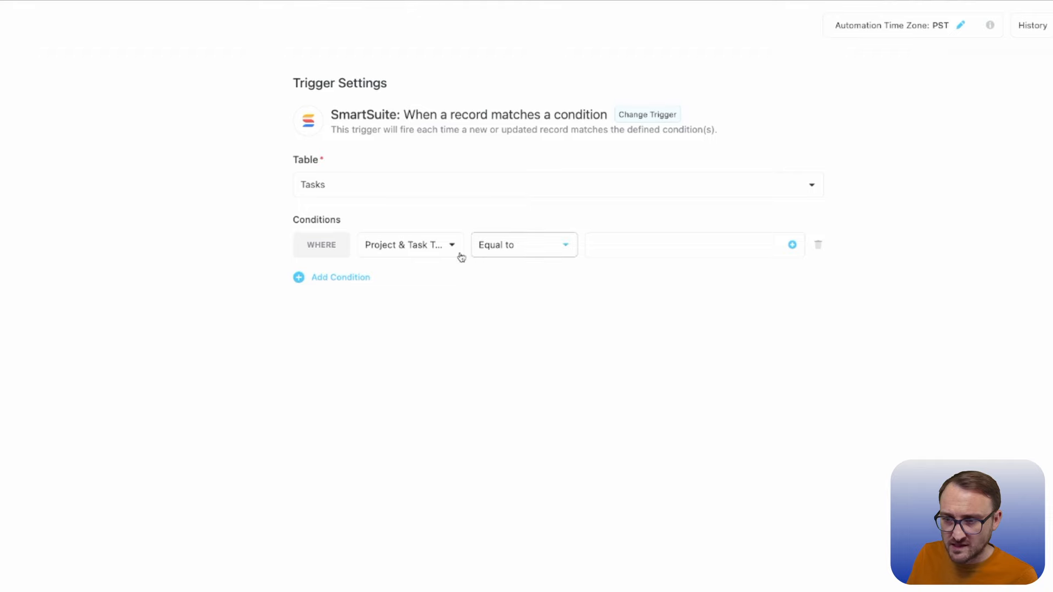
{"action": "left_click", "coordinate": [679, 247]}
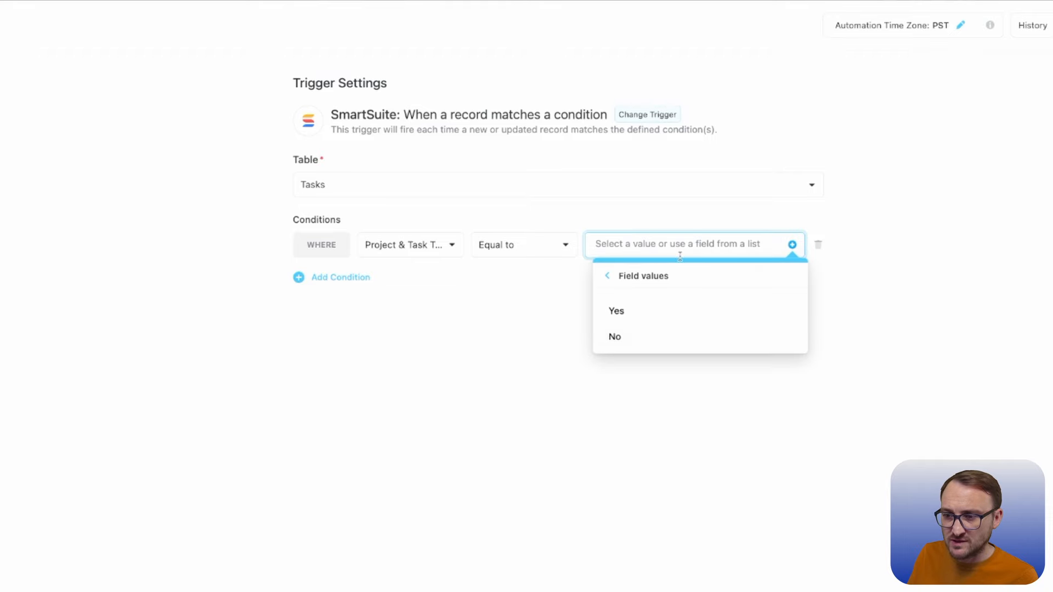
{"action": "left_click", "coordinate": [647, 336]}
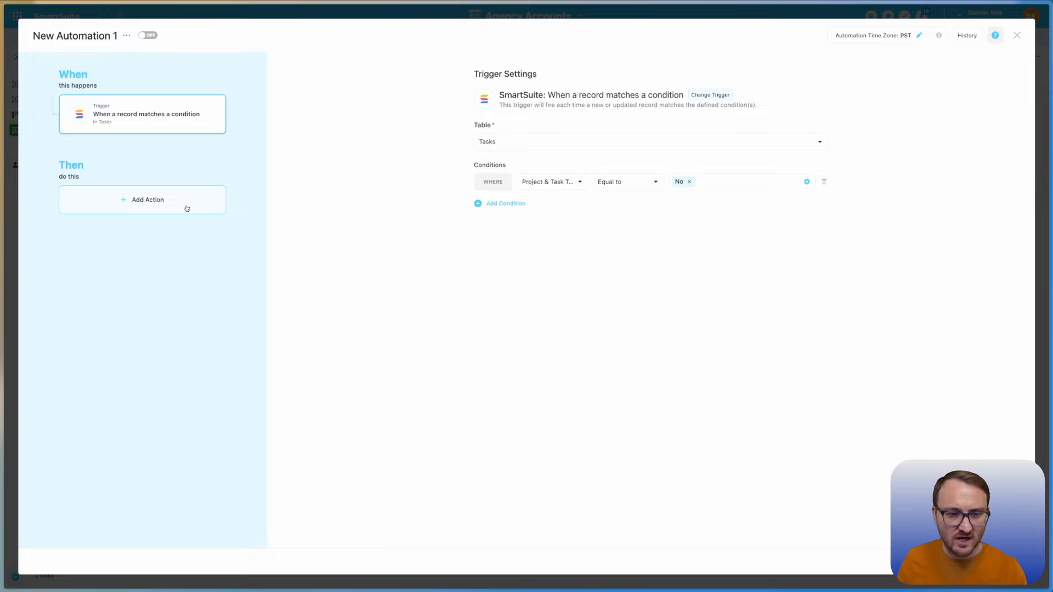
Add a Find records action that looks for a single record in the Projects table of Agency Accounts
{"action": "left_click", "coordinate": [187, 208]}
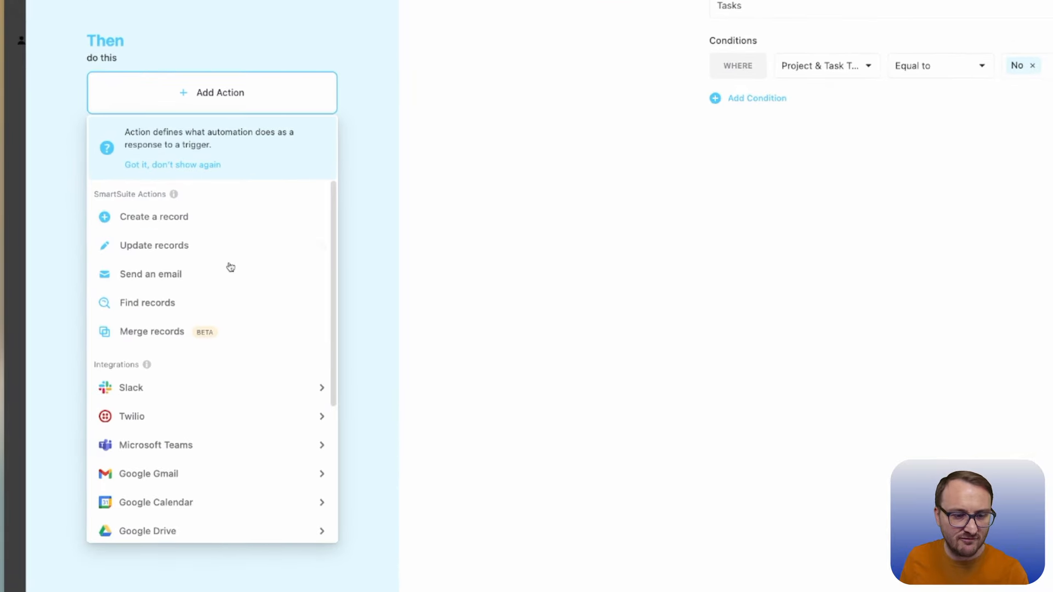
{"action": "left_click", "coordinate": [225, 303]}
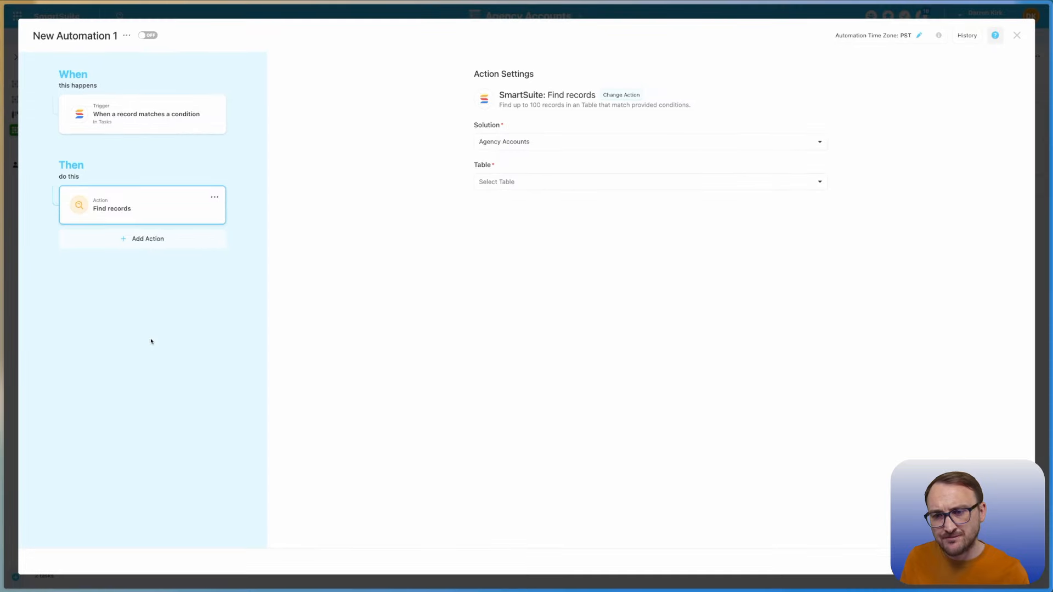
{"action": "left_click", "coordinate": [503, 182]}
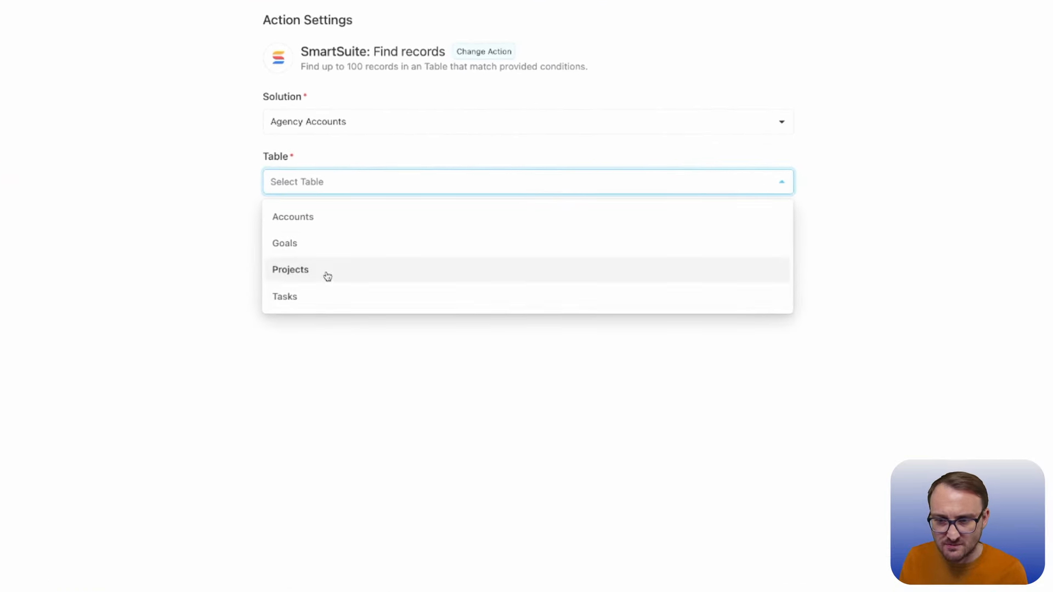
{"action": "left_click", "coordinate": [327, 276]}
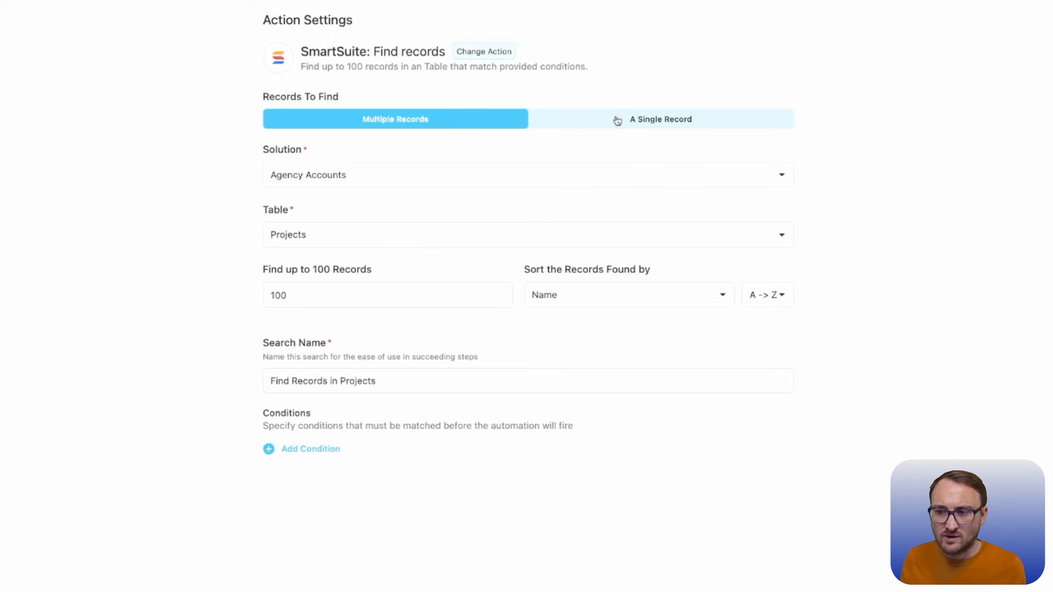
{"action": "left_click", "coordinate": [617, 121]}
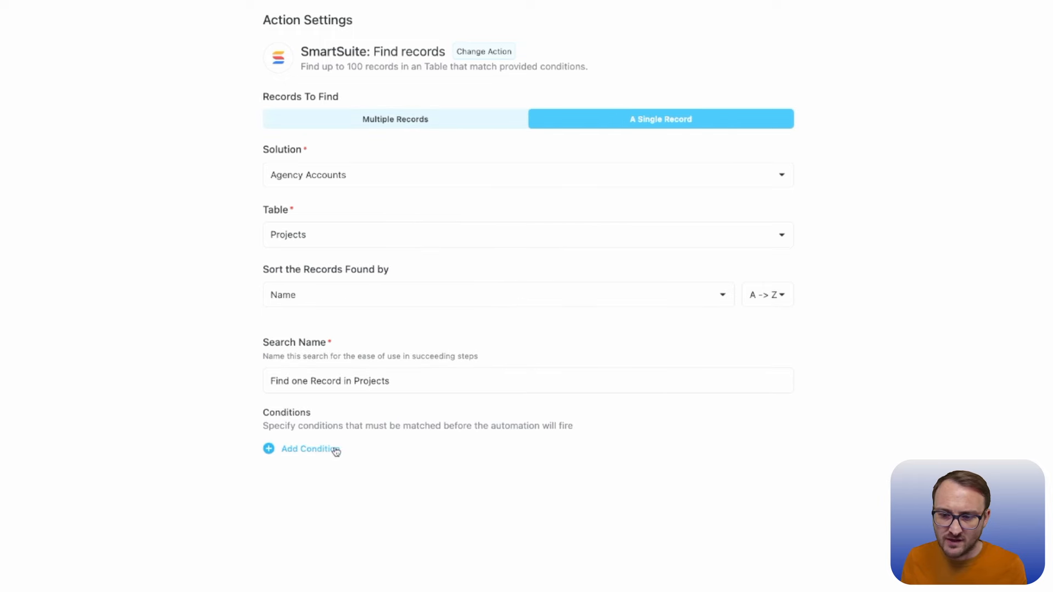
Add a condition to the project search requiring Name to be equal to the trigger record's Projects field
{"action": "left_click", "coordinate": [305, 449]}
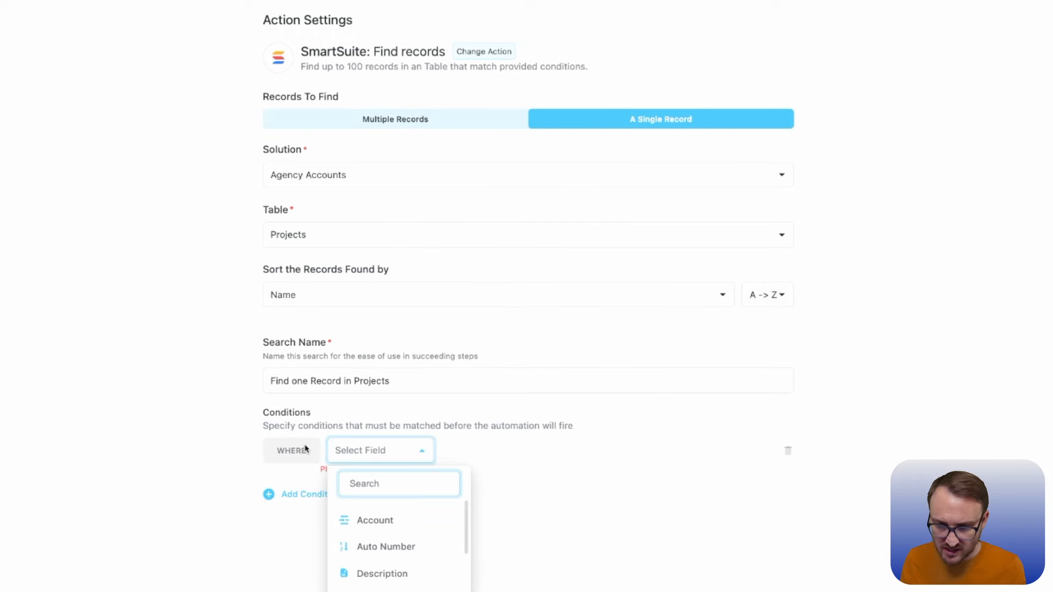
{"action": "scroll", "coordinate": [370, 570], "scroll_direction": "down", "scroll_amount": 5}
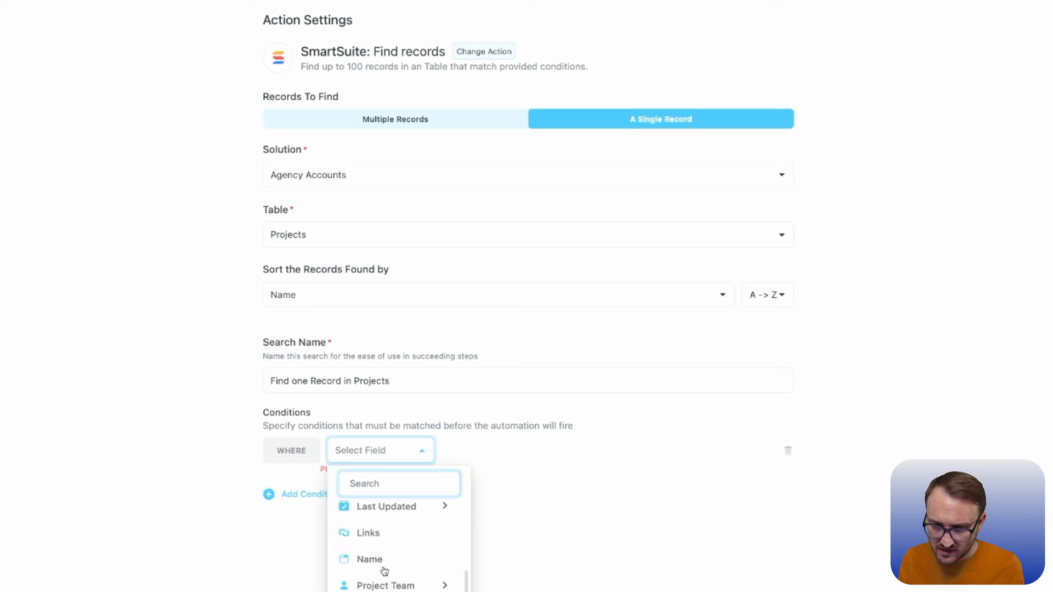
{"action": "left_click", "coordinate": [377, 564]}
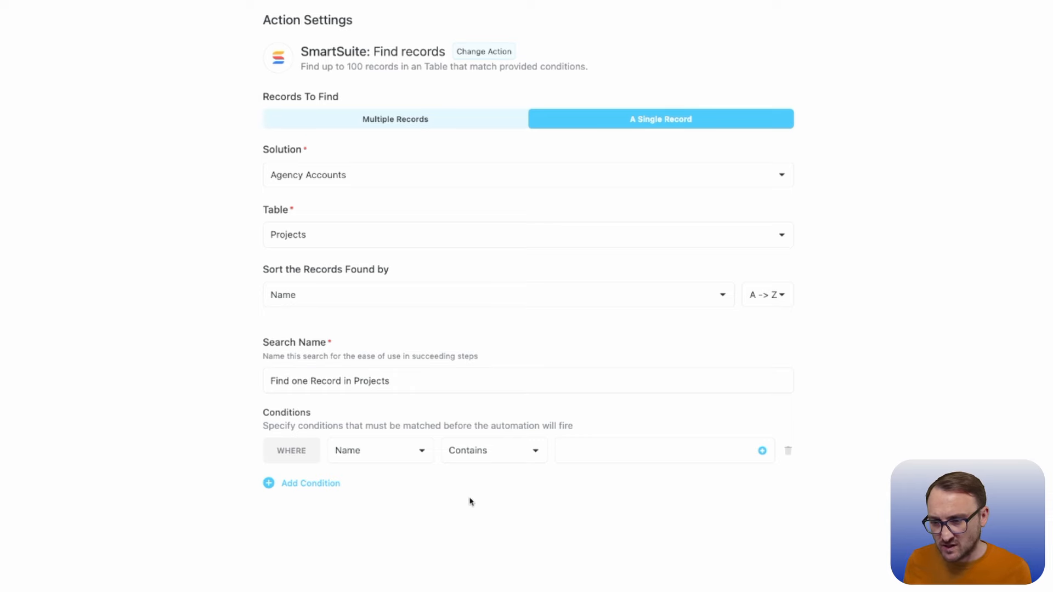
{"action": "left_click", "coordinate": [485, 457]}
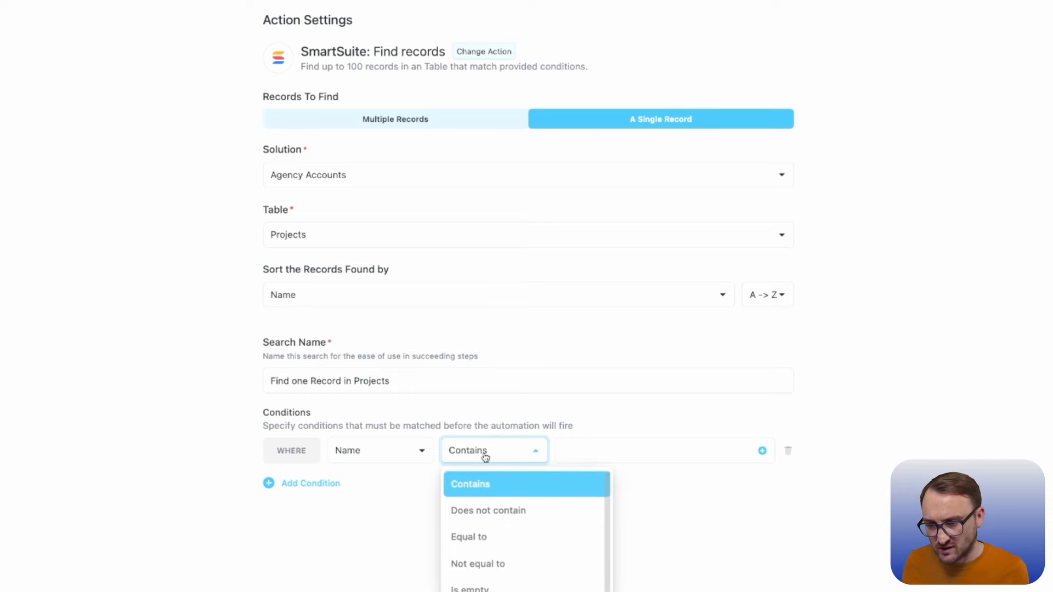
{"action": "left_click", "coordinate": [502, 542]}
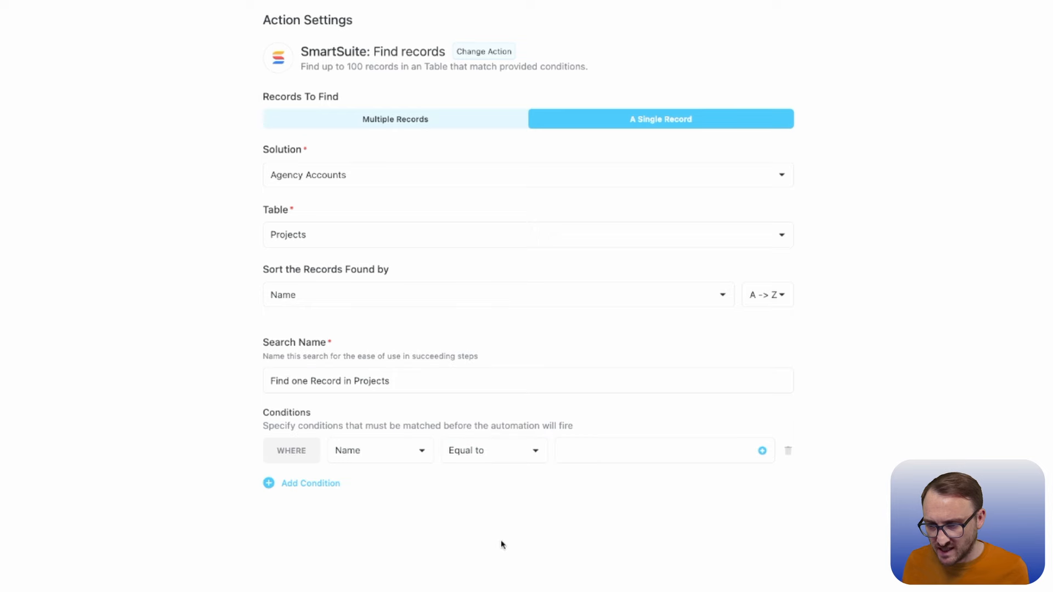
{"action": "left_click", "coordinate": [763, 450]}
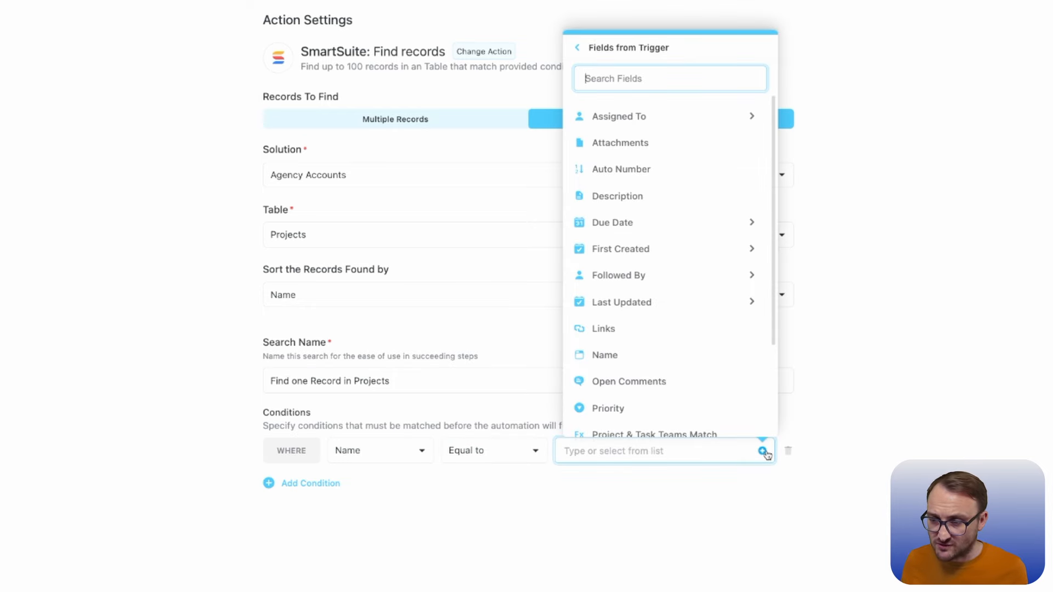
{"action": "scroll", "coordinate": [688, 393], "scroll_direction": "down", "scroll_amount": 4}
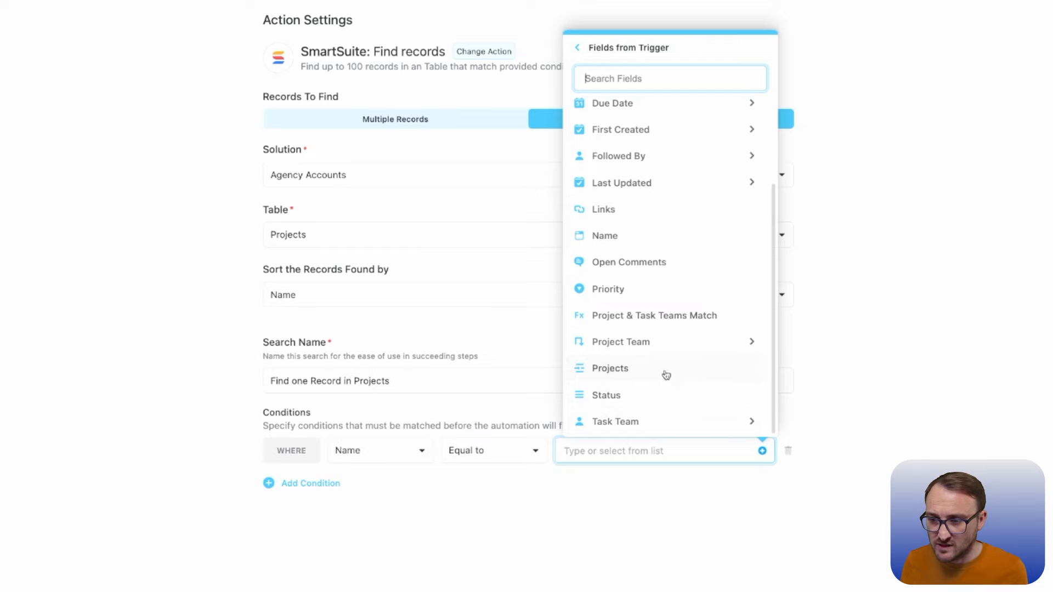
{"action": "left_click", "coordinate": [665, 373]}
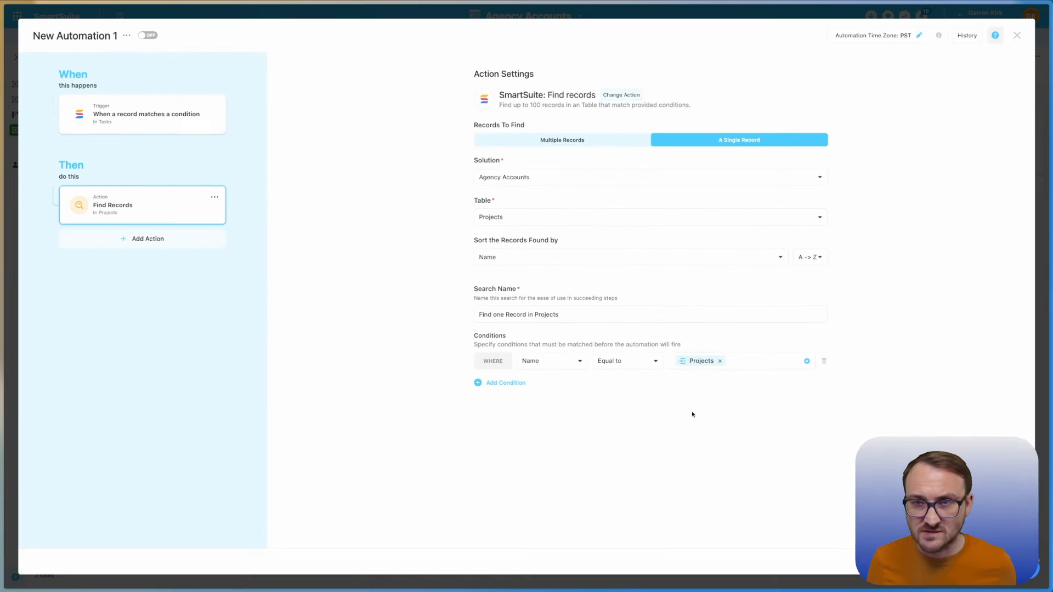
{"action": "left_click", "coordinate": [743, 358]}
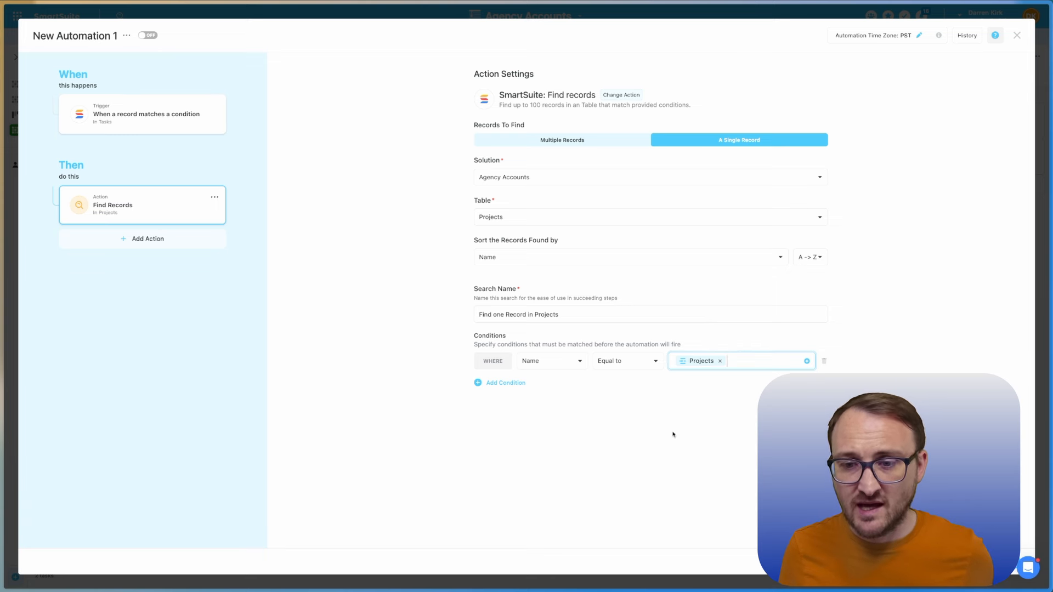
{"action": "left_click", "coordinate": [465, 228]}
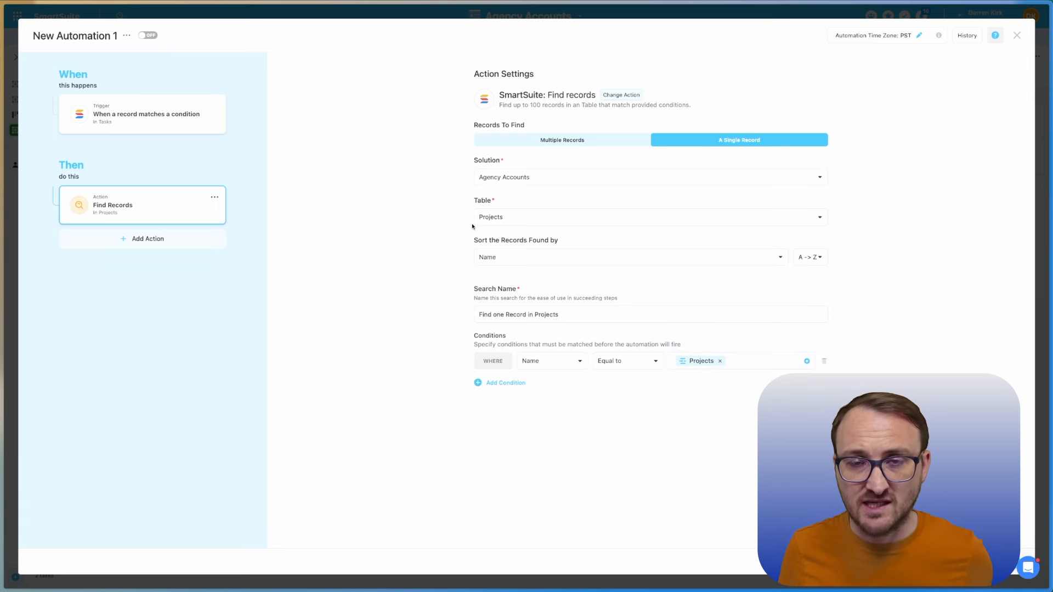
Add an Update records action for the triggering Tasks record, with Task Team as the field to update
{"action": "left_click", "coordinate": [159, 239]}
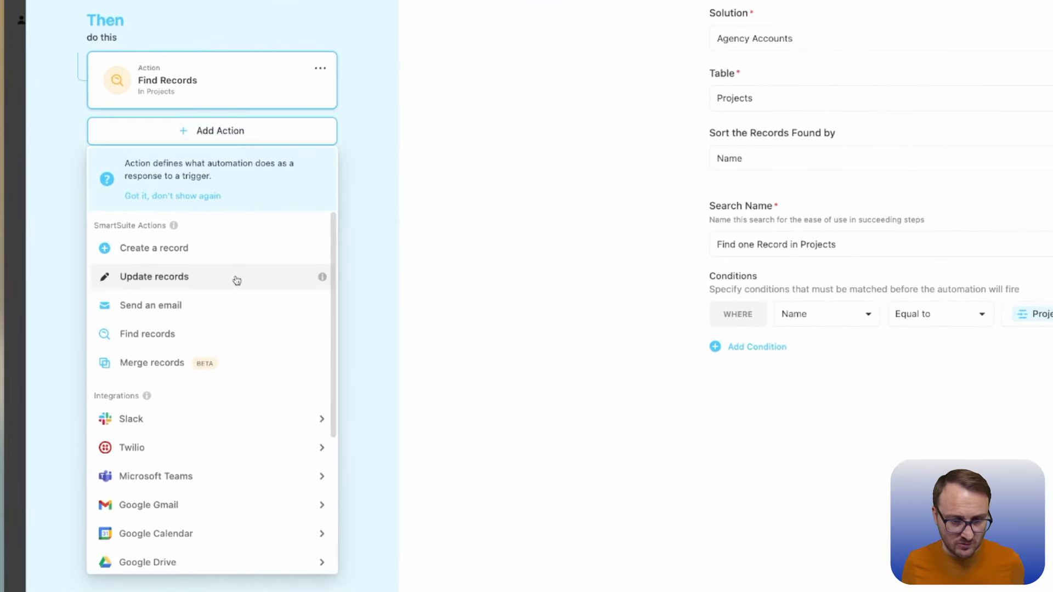
{"action": "left_click", "coordinate": [236, 280]}
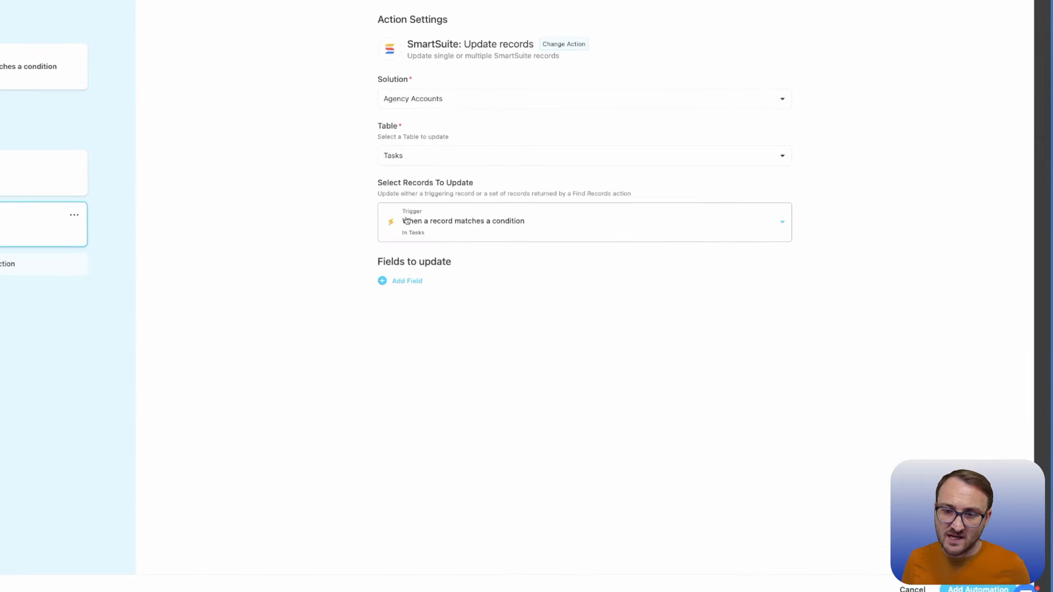
{"action": "left_click", "coordinate": [409, 285]}
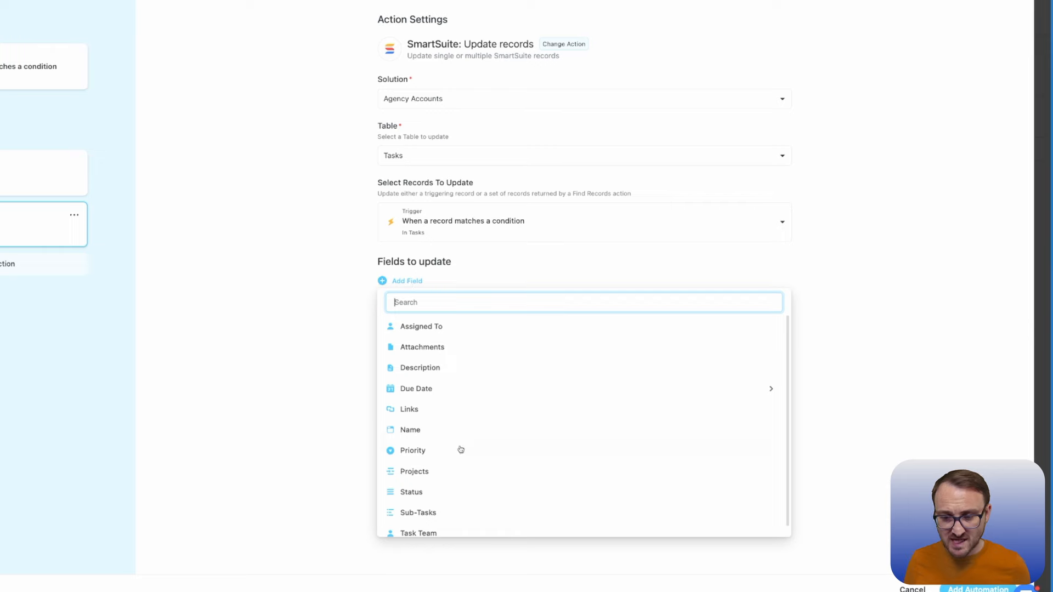
{"action": "scroll", "coordinate": [439, 477], "scroll_direction": "down", "scroll_amount": 1}
{"action": "left_click", "coordinate": [418, 524]}
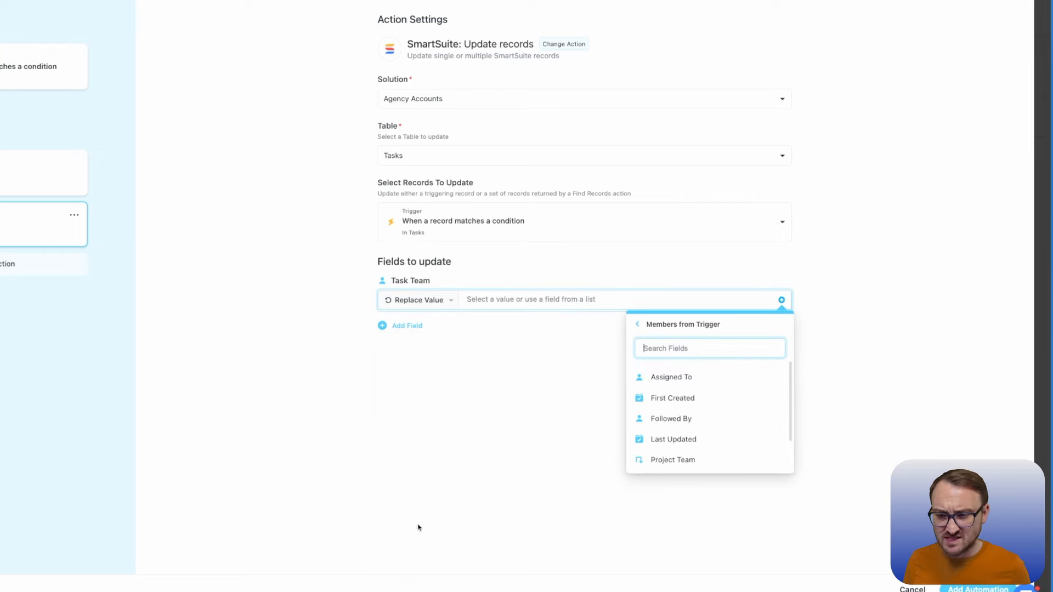
{"action": "left_click", "coordinate": [514, 436]}
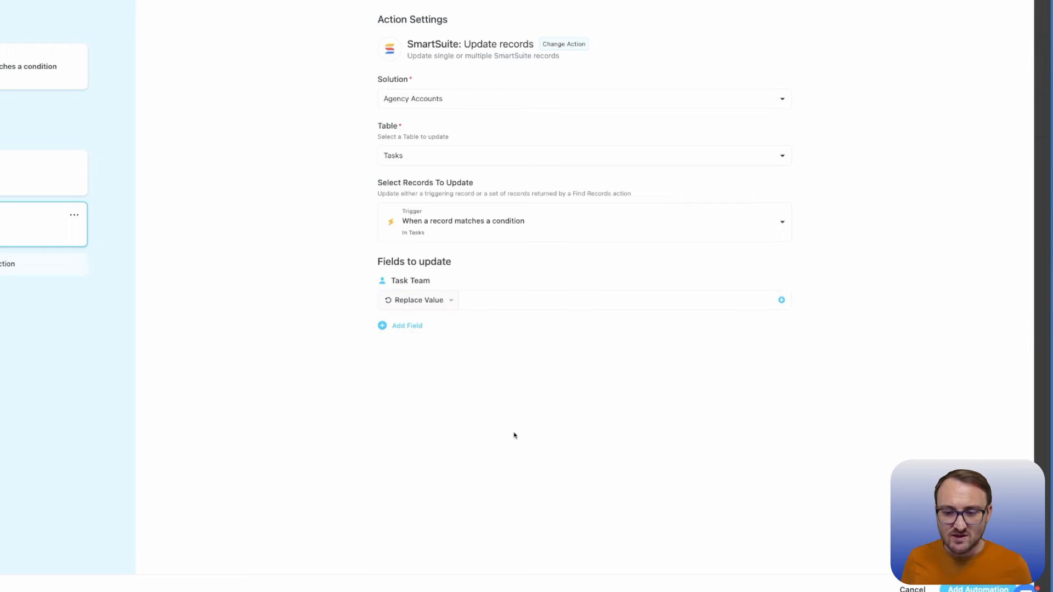
Replace the Task Team value with Project Team from Find one Record in Projects, and add the automation to the solution
{"action": "left_click", "coordinate": [451, 303]}
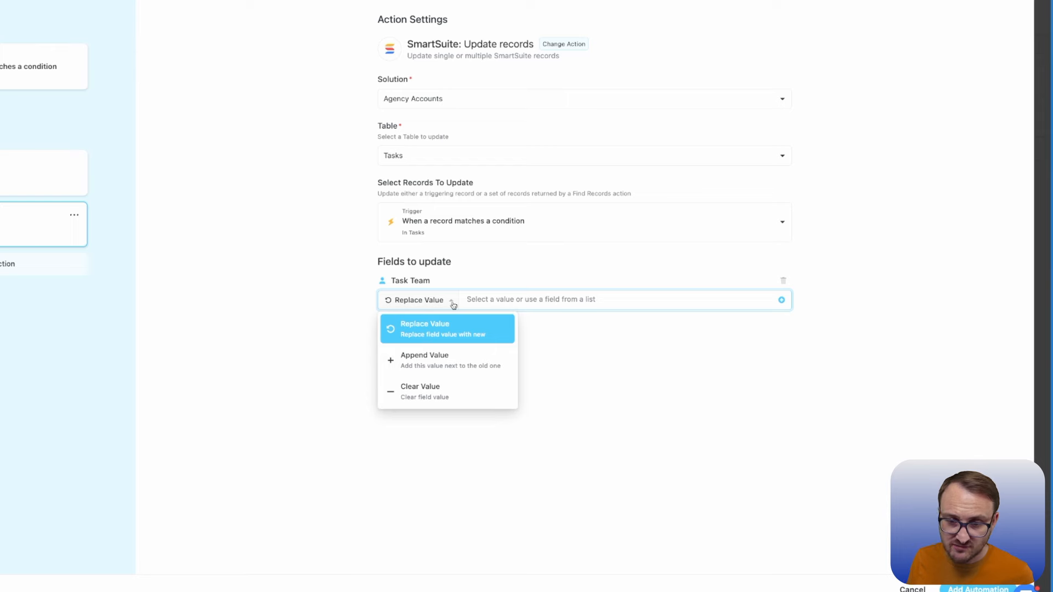
{"action": "left_click", "coordinate": [649, 300]}
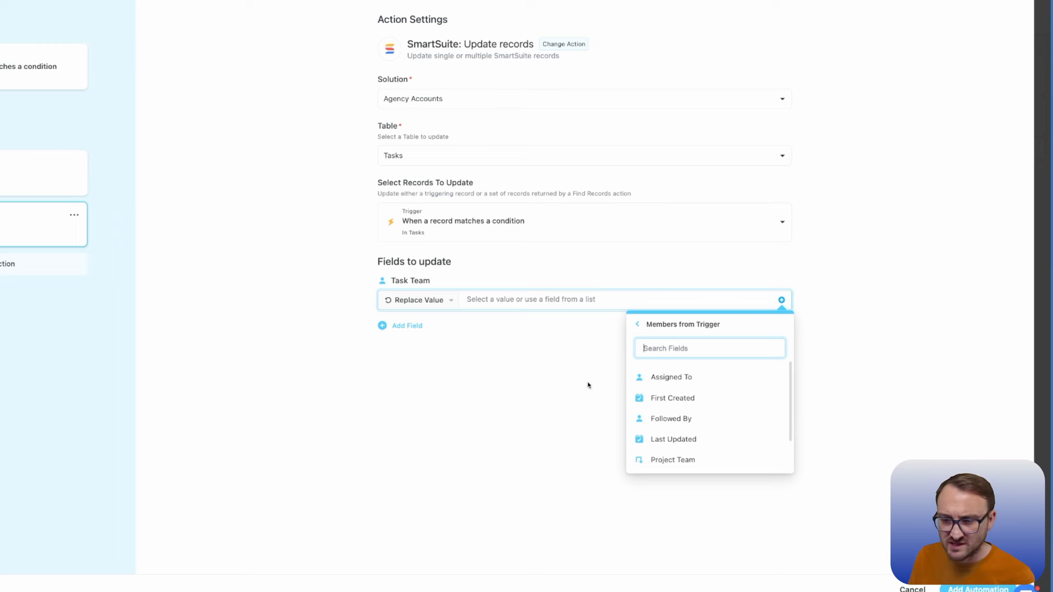
{"action": "left_click", "coordinate": [638, 325]}
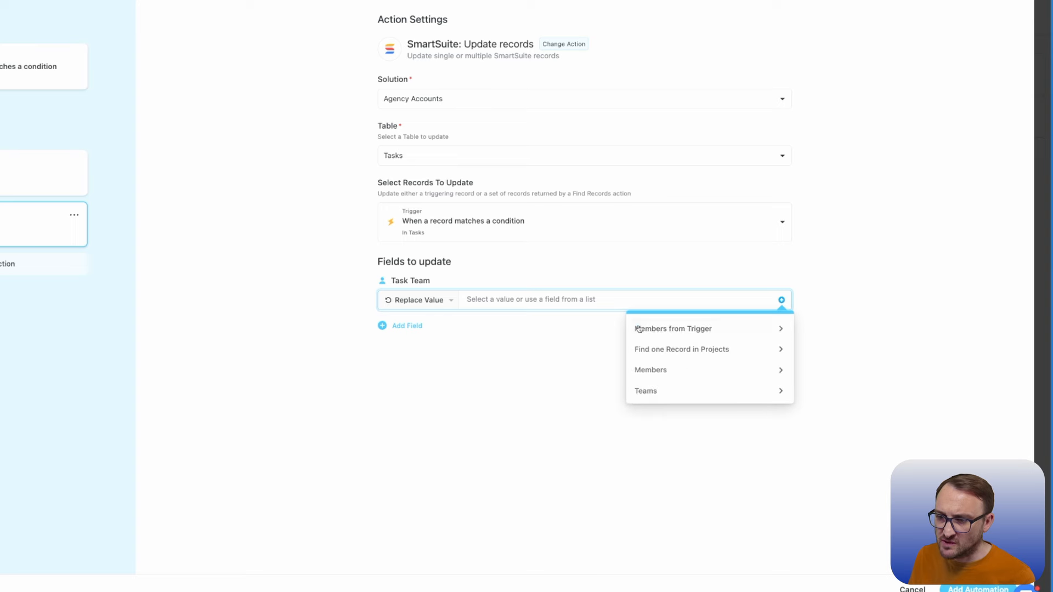
{"action": "left_click", "coordinate": [661, 352]}
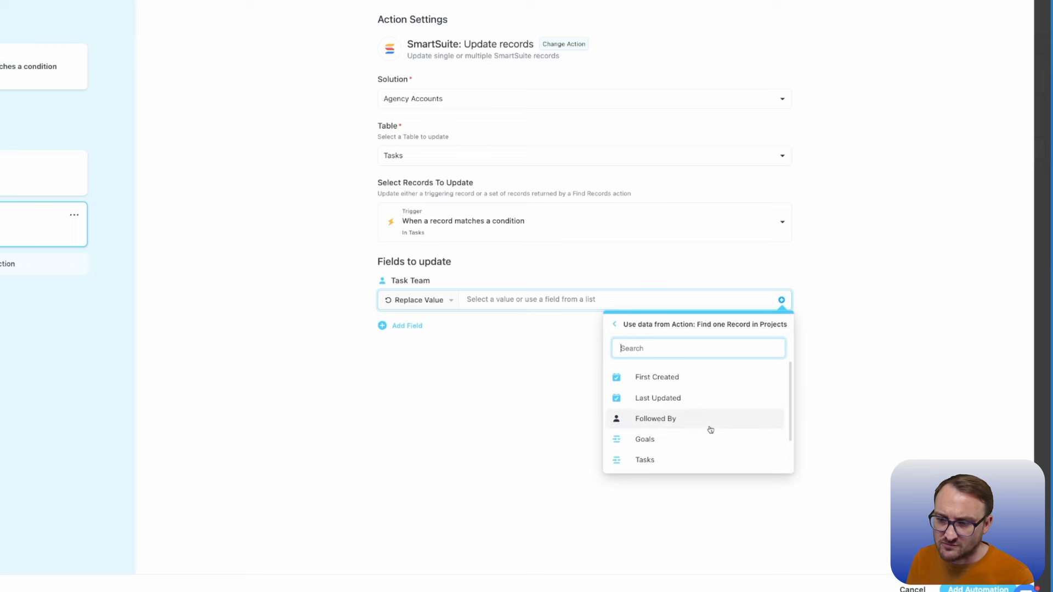
{"action": "scroll", "coordinate": [710, 429], "scroll_direction": "down", "scroll_amount": 3}
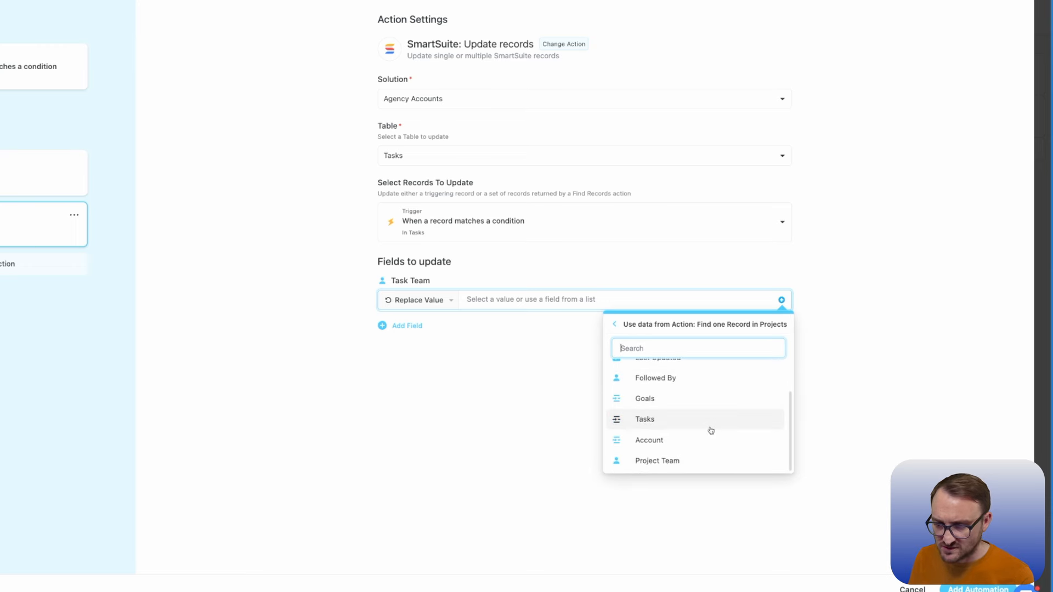
{"action": "left_click", "coordinate": [690, 464]}
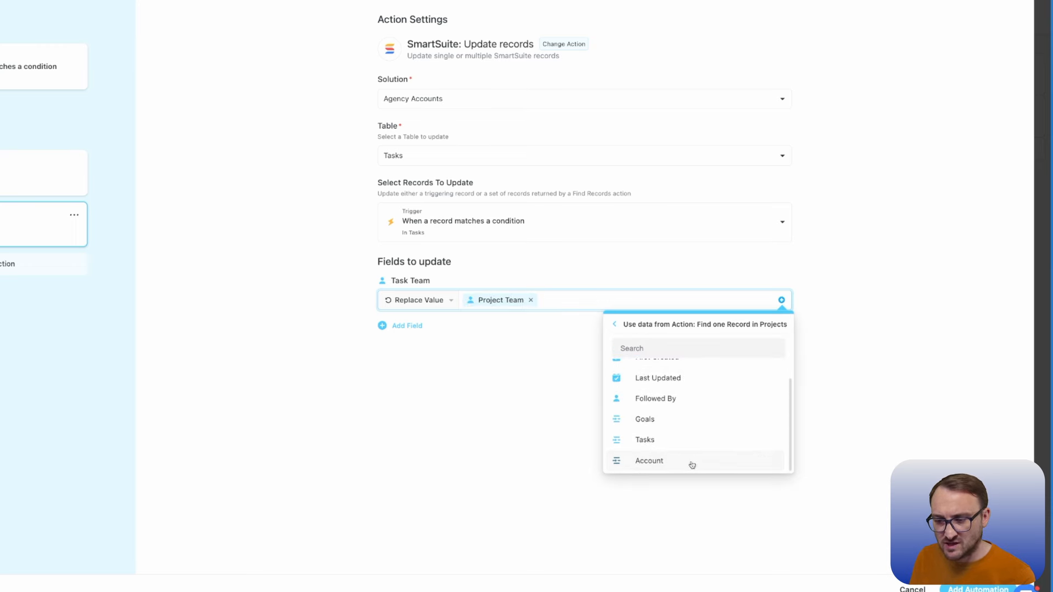
{"action": "left_click", "coordinate": [491, 443]}
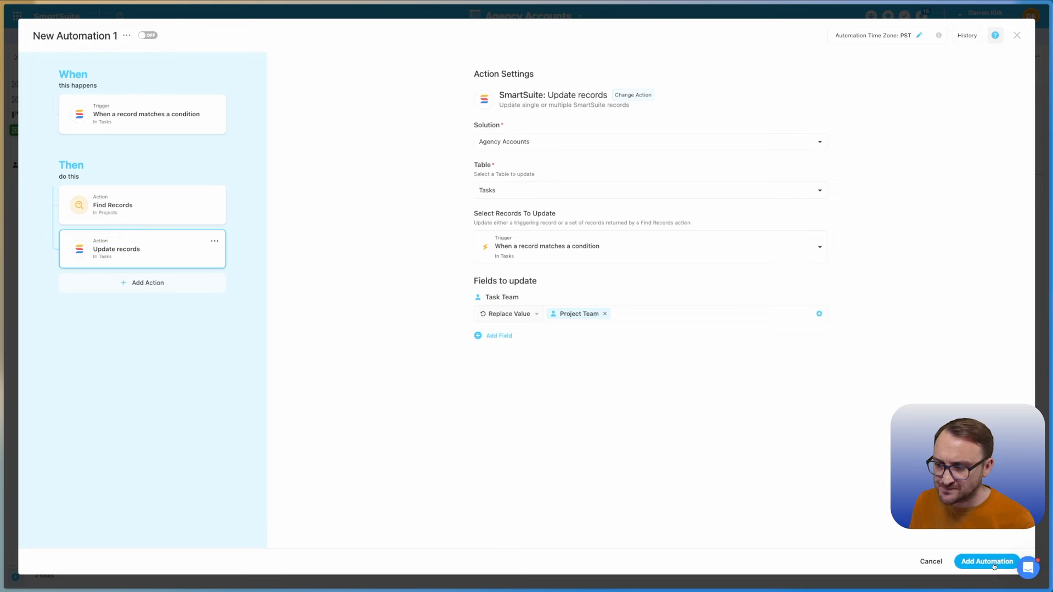
{"action": "left_click", "coordinate": [987, 562]}
{"action": "left_click", "coordinate": [576, 317]}
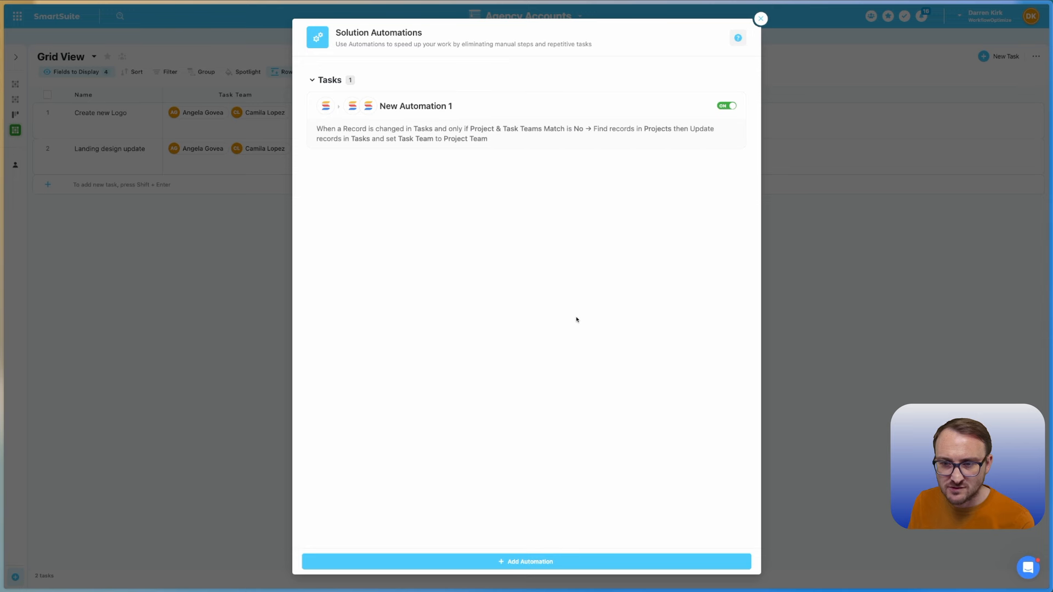
Rename the automation Replace Task Team with Project Team, save it, and close the solution's automation list
{"action": "left_click", "coordinate": [427, 108]}
{"action": "left_click", "coordinate": [117, 35]}
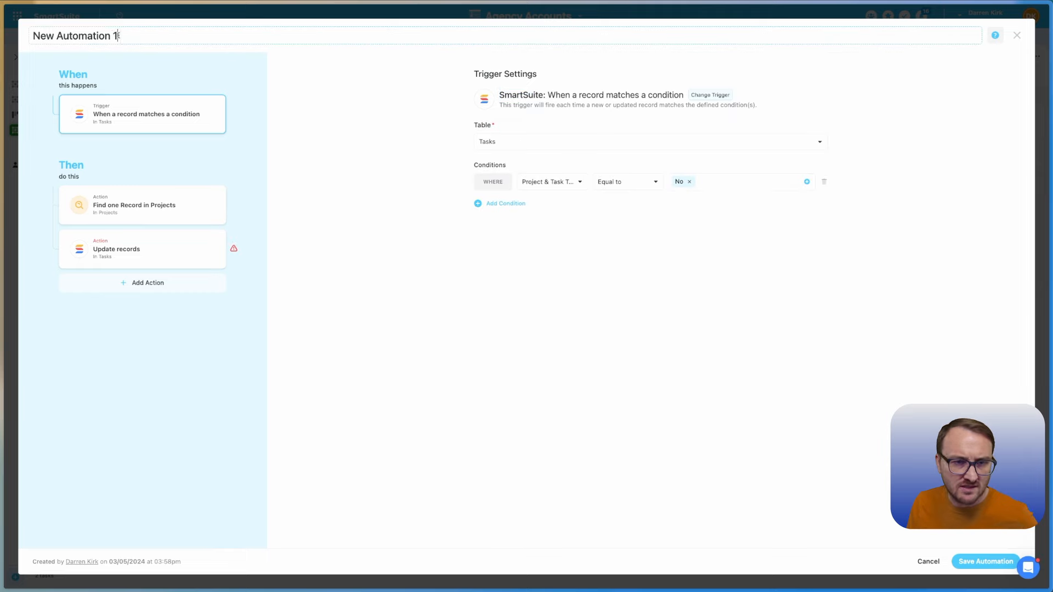
{"action": "left_click_drag", "start_coordinate": [117, 35], "coordinate": [25, 32]}
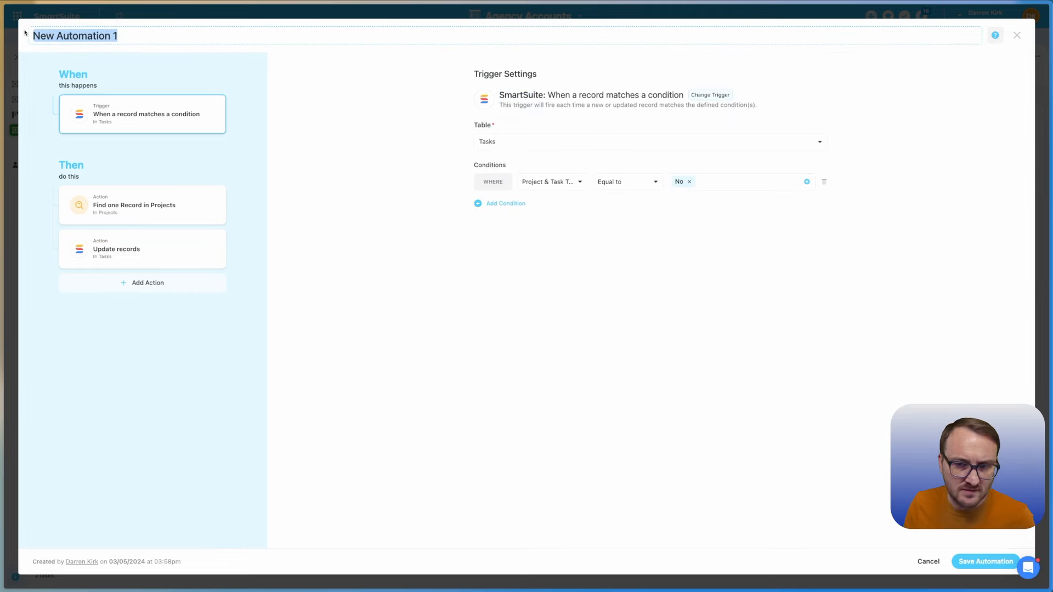
{"action": "type", "text": "Replace Task Team with Project Team"}
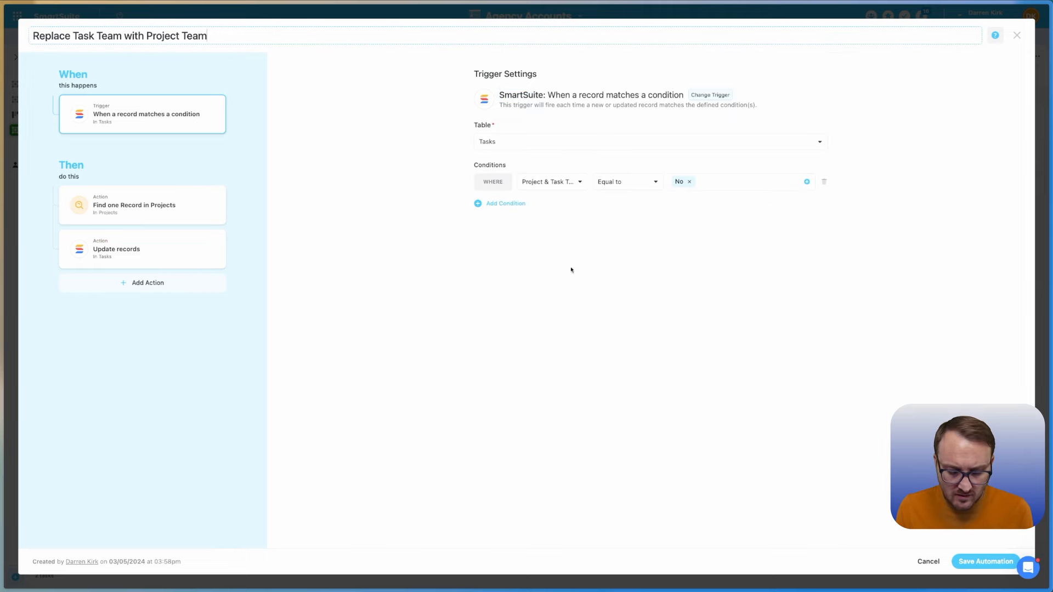
{"action": "left_click", "coordinate": [979, 561]}
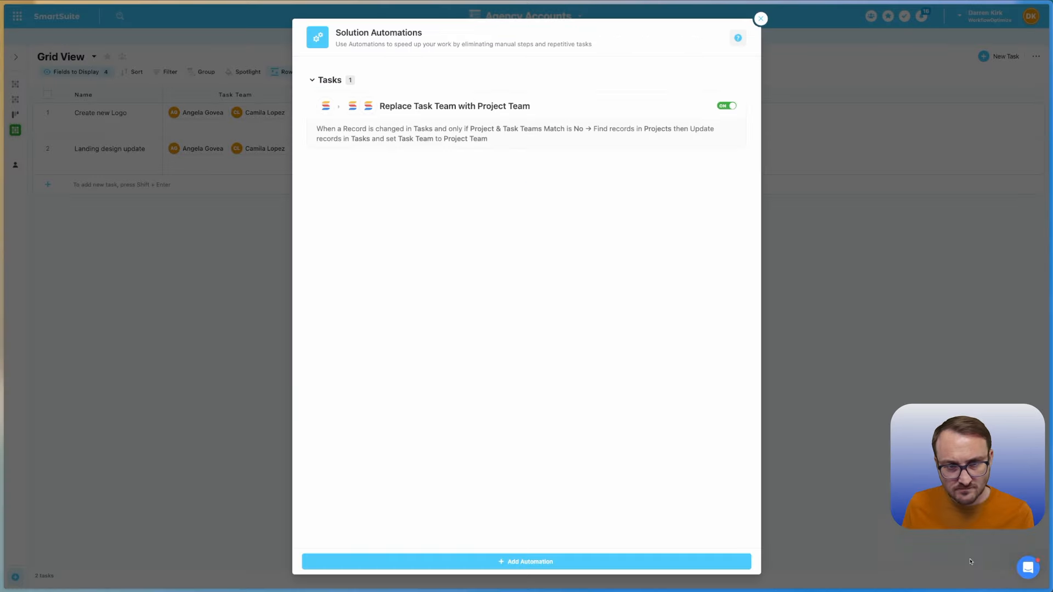
{"action": "left_click", "coordinate": [761, 20]}
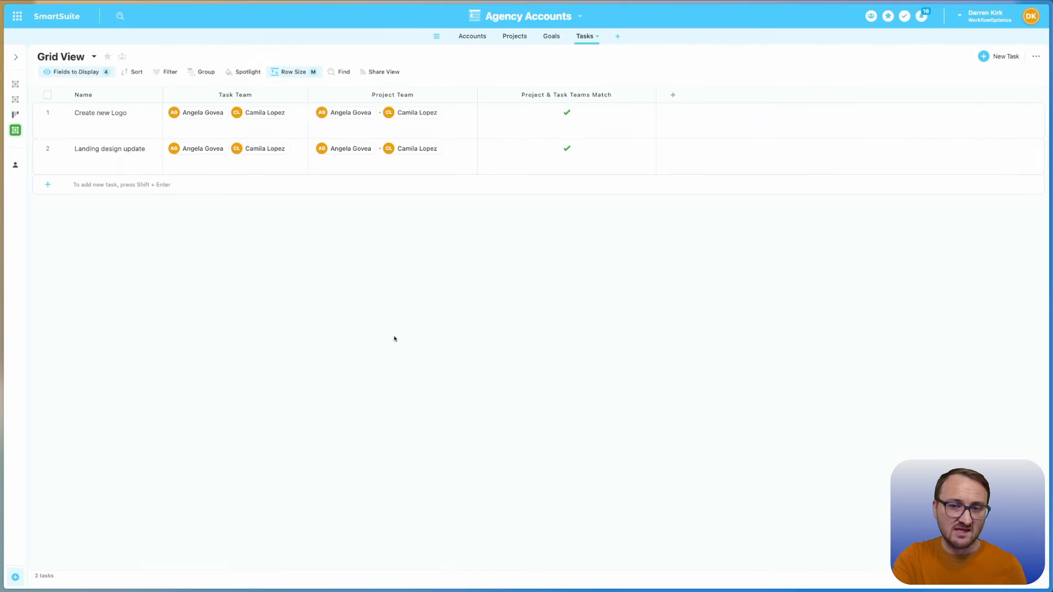
Widen the Project Team column in the Projects table so all its members fit
{"action": "left_click", "coordinate": [514, 37]}
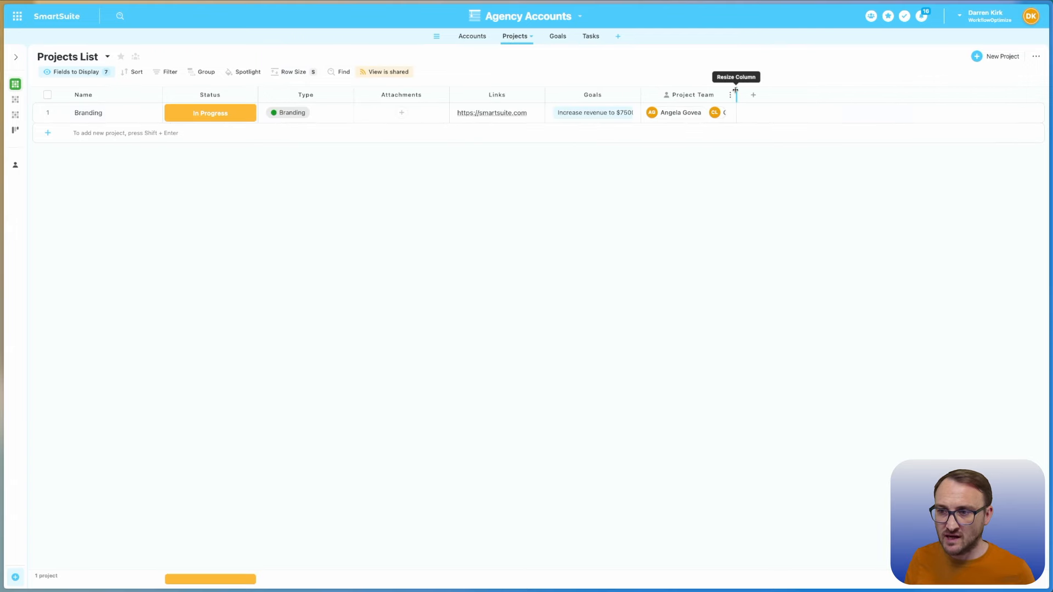
{"action": "left_click_drag", "start_coordinate": [736, 90], "coordinate": [860, 97]}
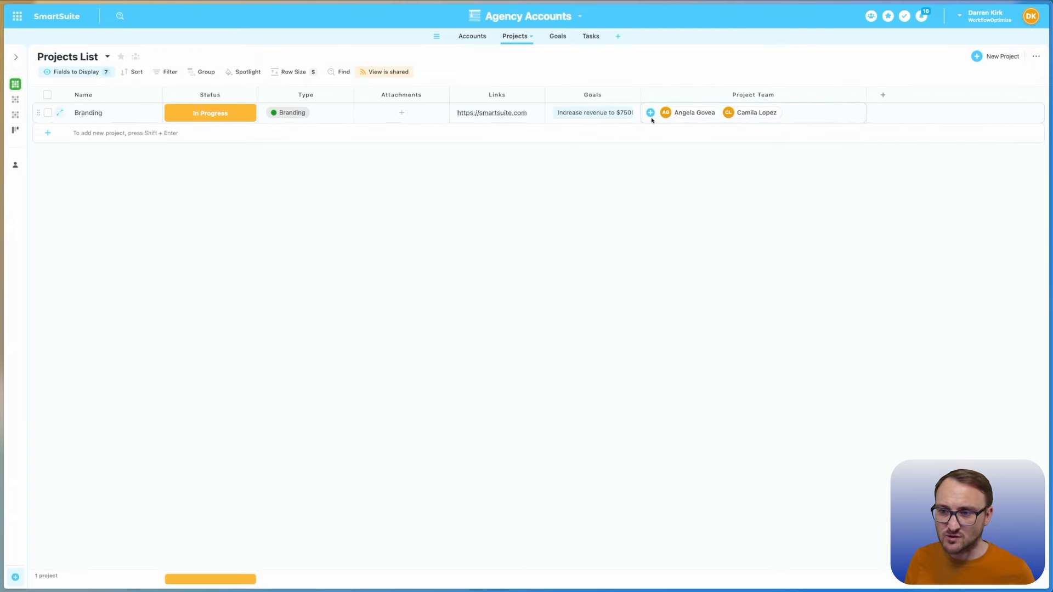
Add the third listed person to the Branding project's Project Team, and open the Tasks table to check the teams
{"action": "left_click", "coordinate": [650, 112]}
{"action": "left_click", "coordinate": [649, 196]}
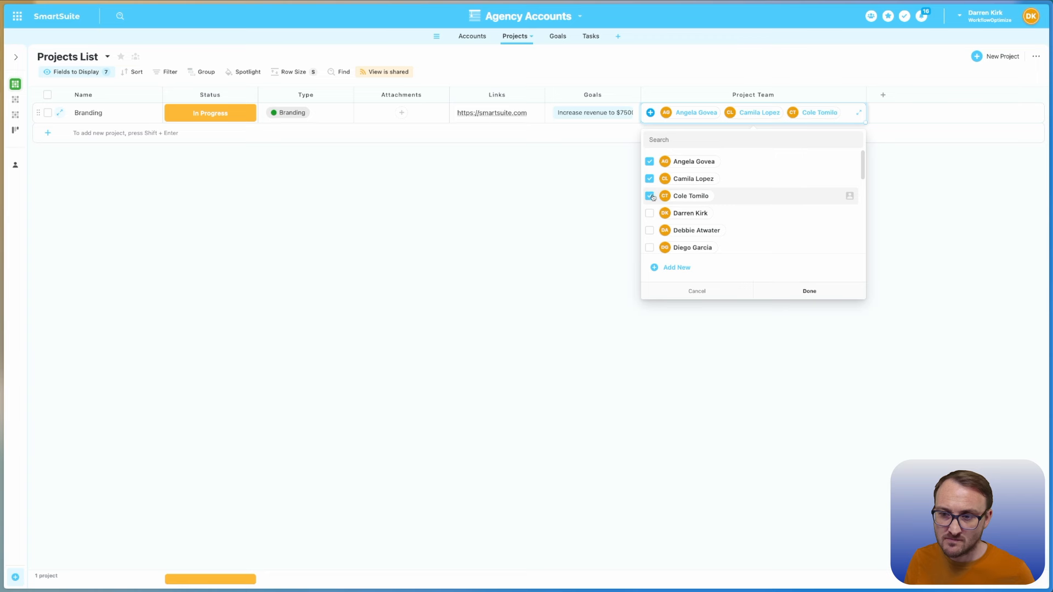
{"action": "left_click", "coordinate": [775, 291]}
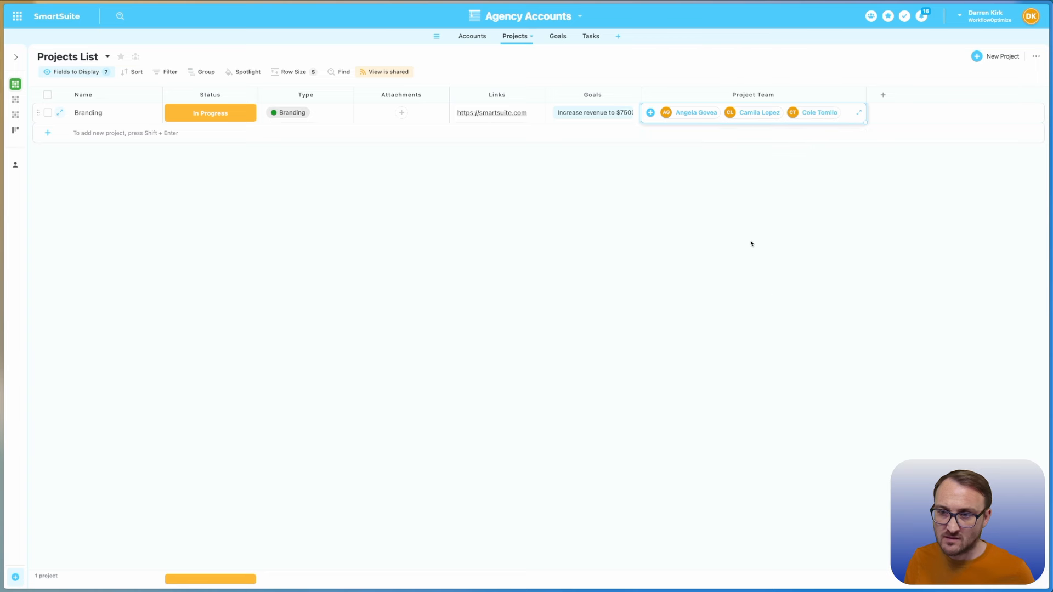
{"action": "left_click", "coordinate": [591, 37]}
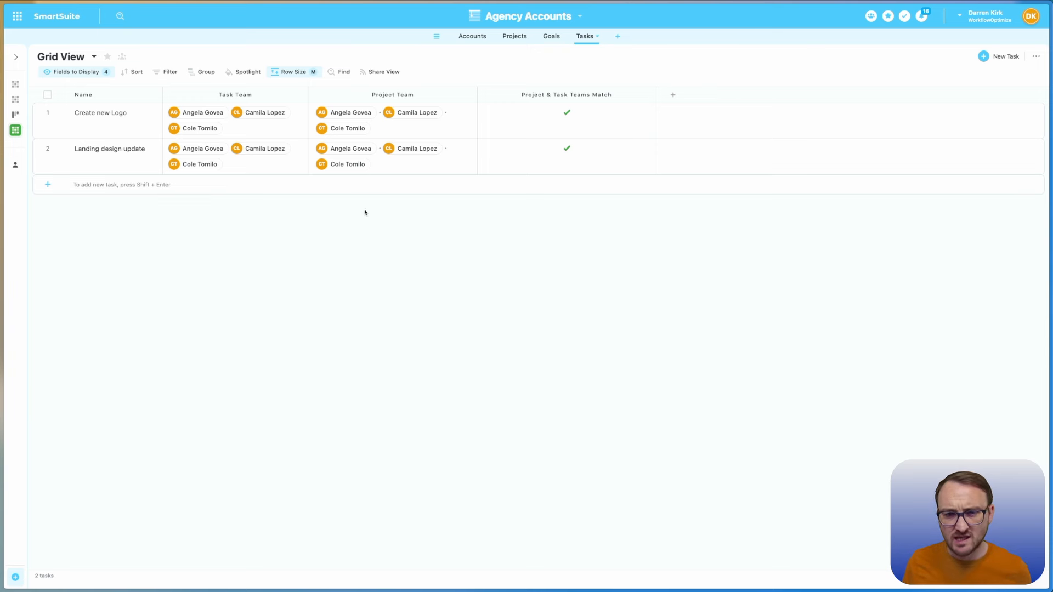
Remove the second member from the Create new Logo task's Task Team to test the automation
{"action": "left_click", "coordinate": [216, 131]}
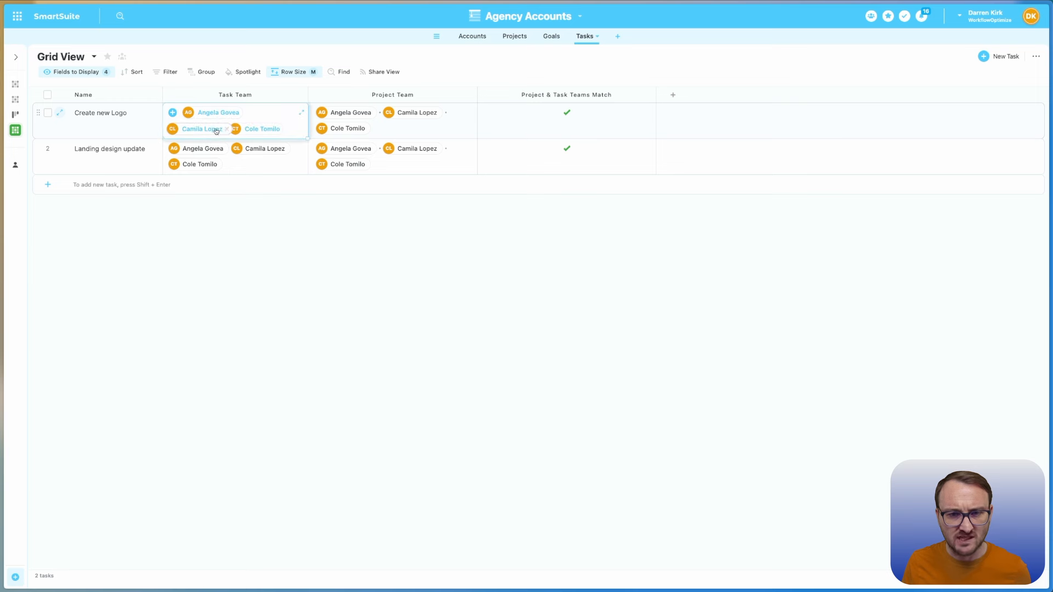
{"action": "left_click", "coordinate": [227, 129]}
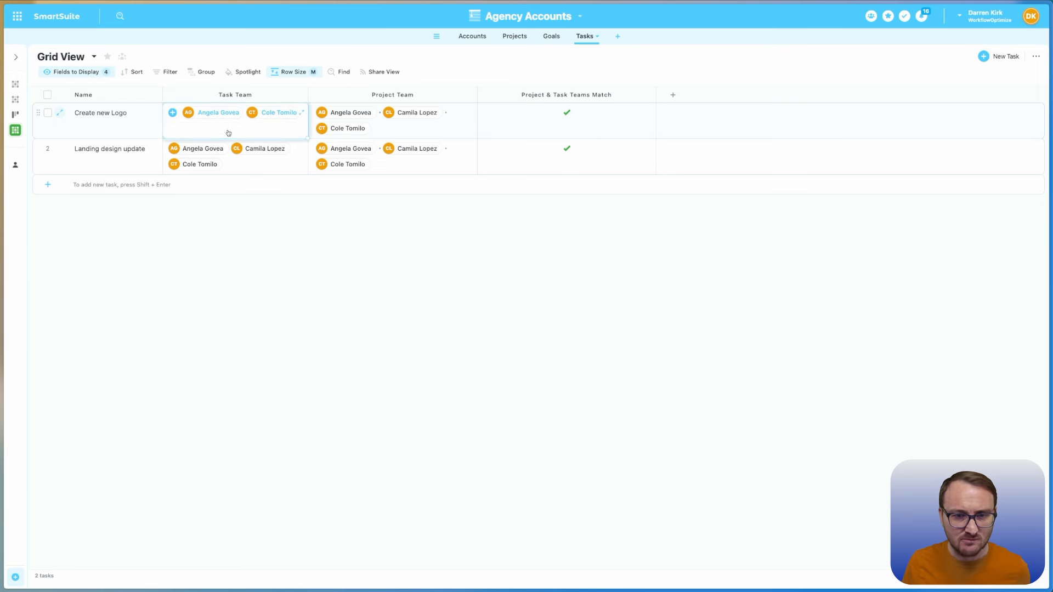
{"action": "left_click", "coordinate": [270, 251]}
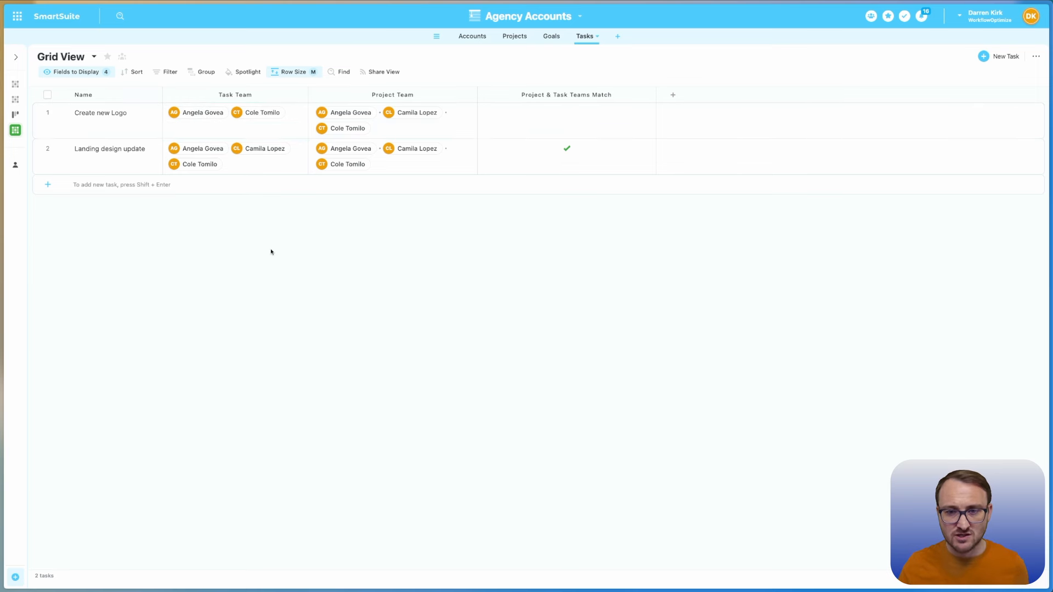
{"action": "key", "text": "ctrl+z"}
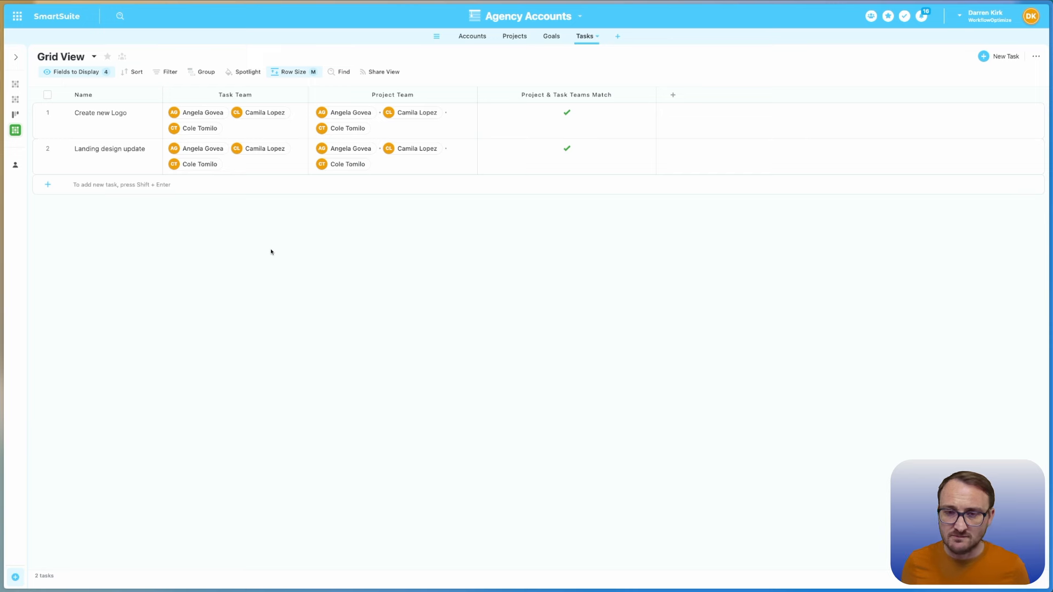
Remove the second member from the Branding project's Project Team, and return to the Tasks table to check the teams
{"action": "left_click", "coordinate": [513, 37]}
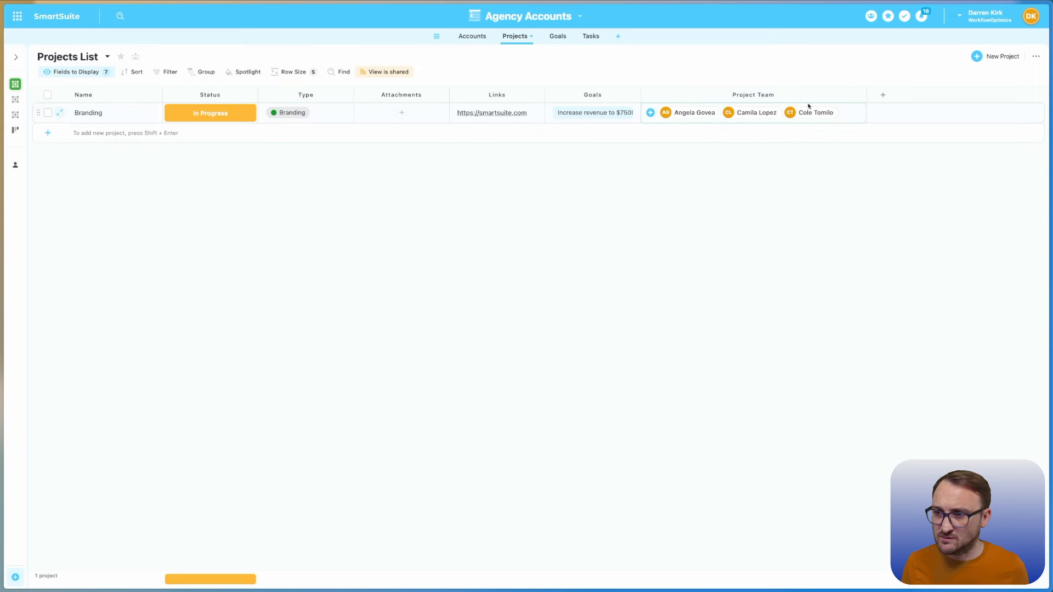
{"action": "left_click", "coordinate": [742, 116]}
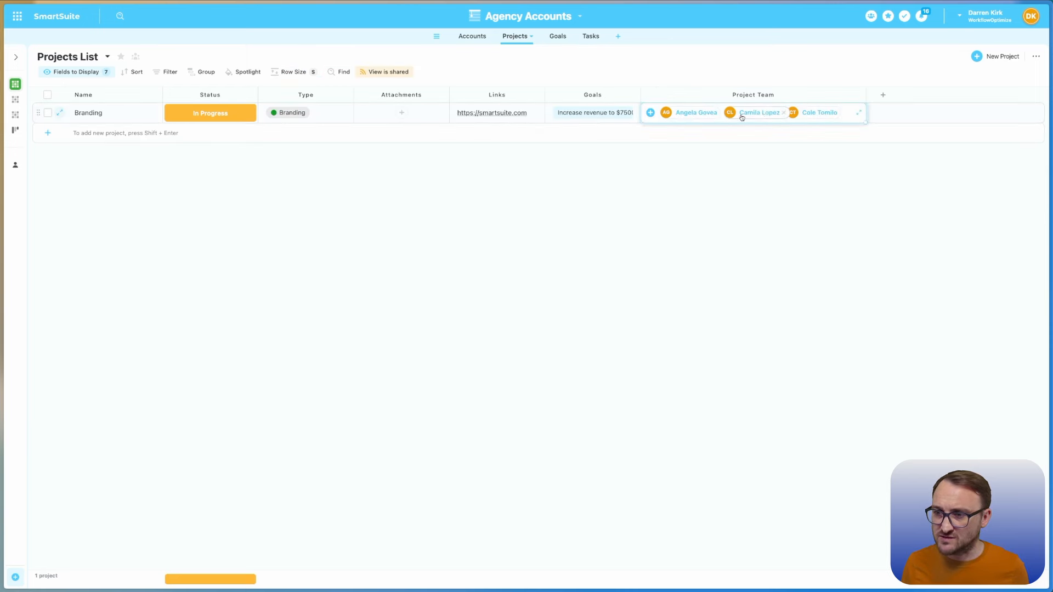
{"action": "left_click", "coordinate": [784, 113]}
{"action": "left_click", "coordinate": [569, 61]}
{"action": "left_click", "coordinate": [587, 36]}
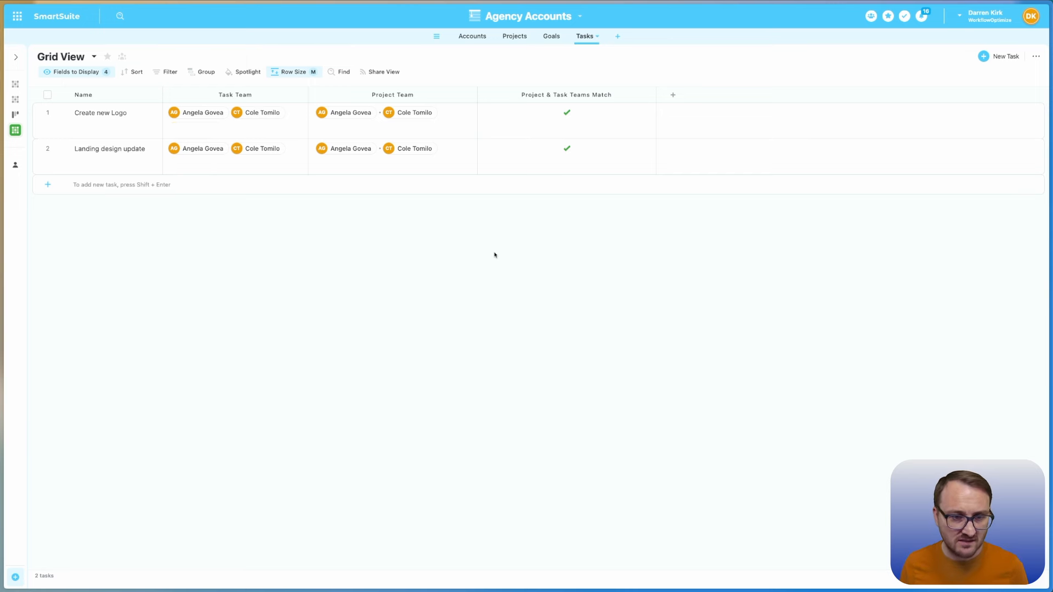
Create a task named New Record, link it to the Branding project, and save it
{"action": "left_click", "coordinate": [48, 184]}
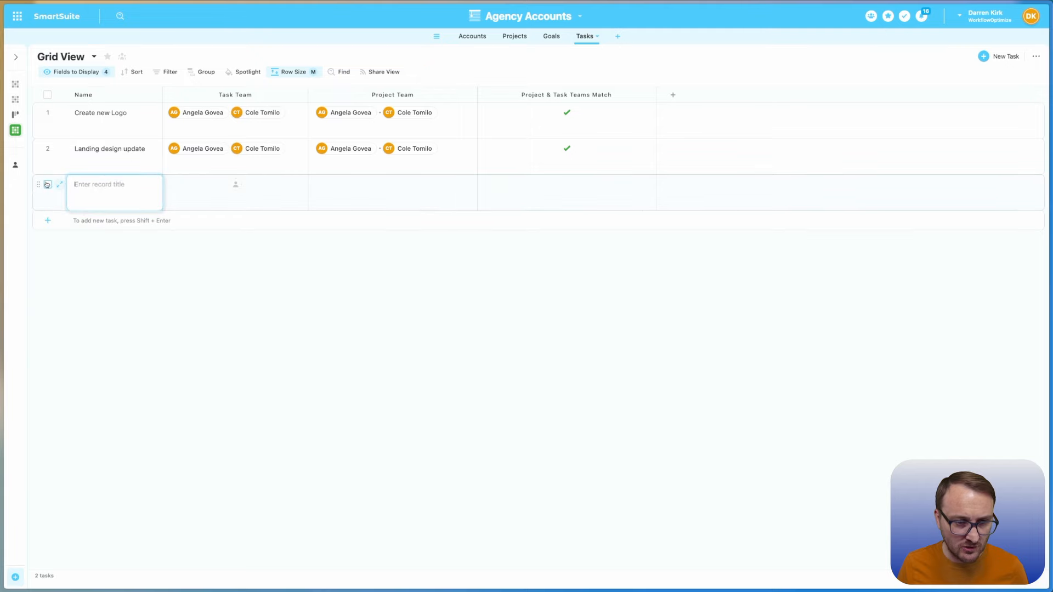
{"action": "left_click", "coordinate": [59, 184]}
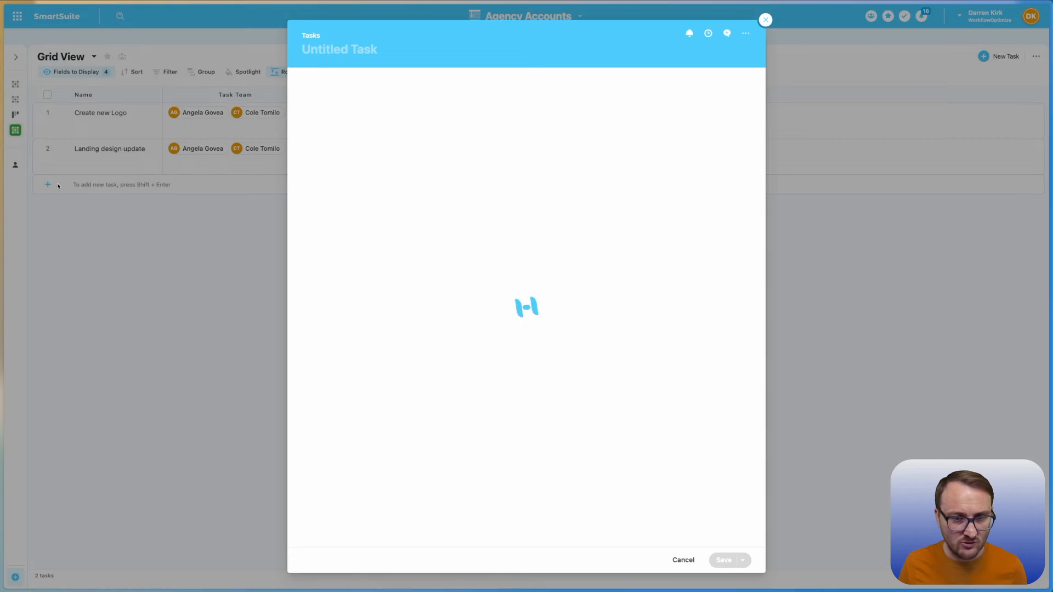
{"action": "type", "text": "New T"}
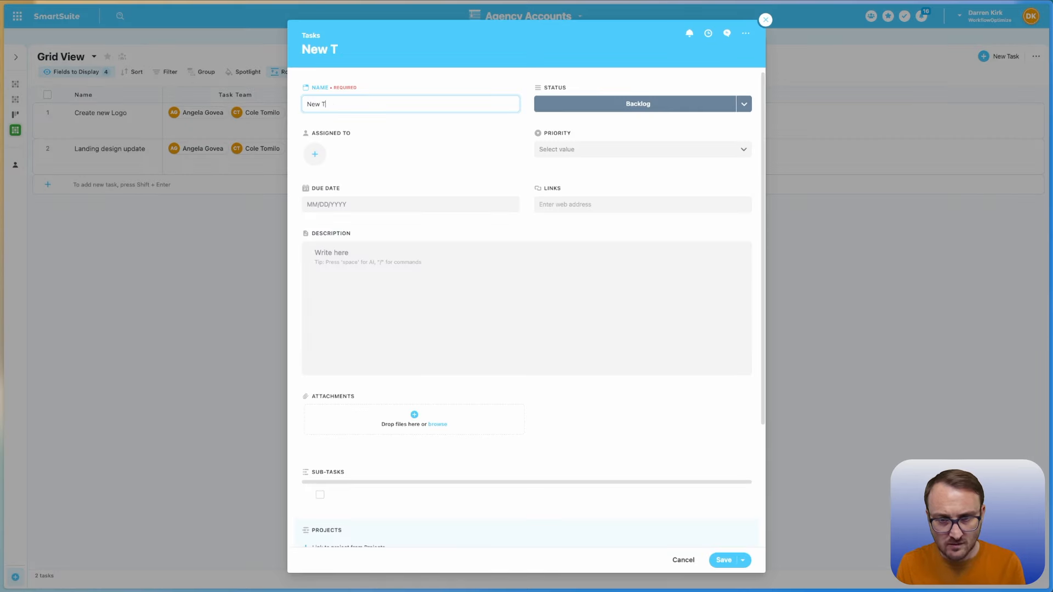
{"action": "key", "text": "BackSpace"}
{"action": "type", "text": "Record"}
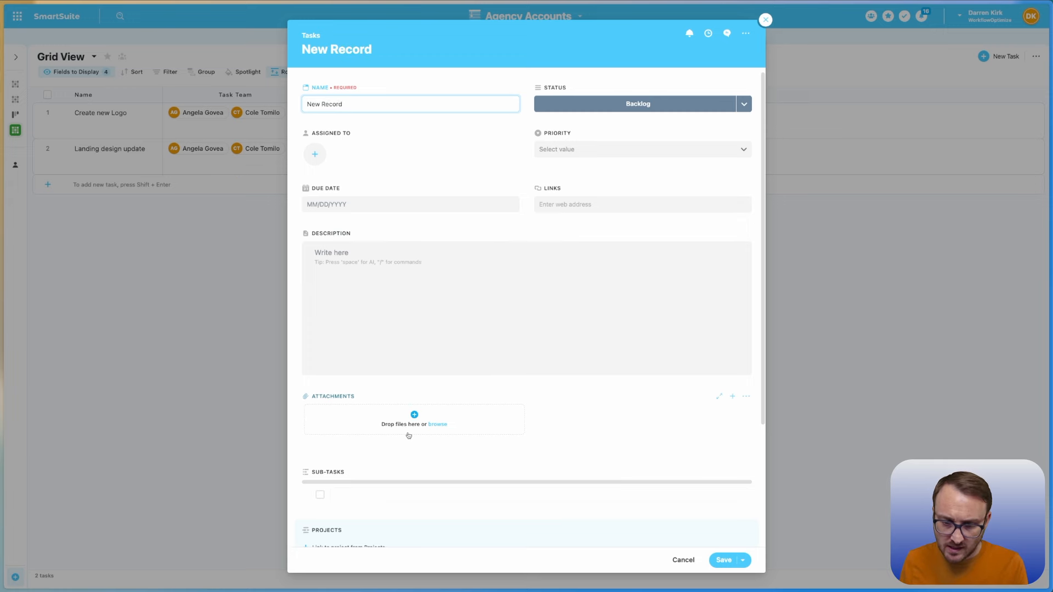
{"action": "scroll", "coordinate": [411, 433], "scroll_direction": "down", "scroll_amount": 1}
{"action": "left_click", "coordinate": [361, 501]}
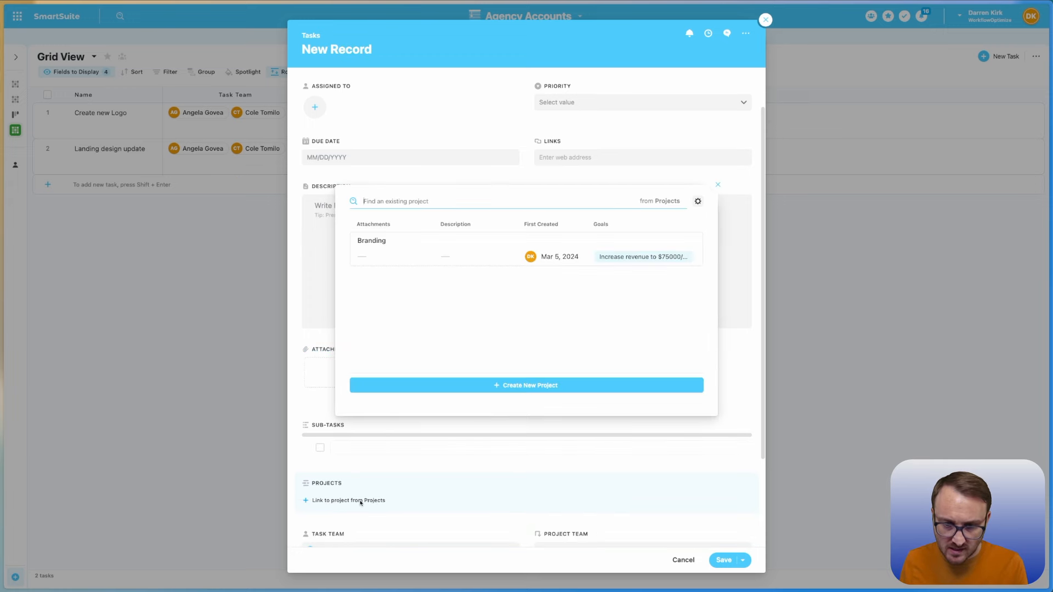
{"action": "left_click", "coordinate": [442, 258]}
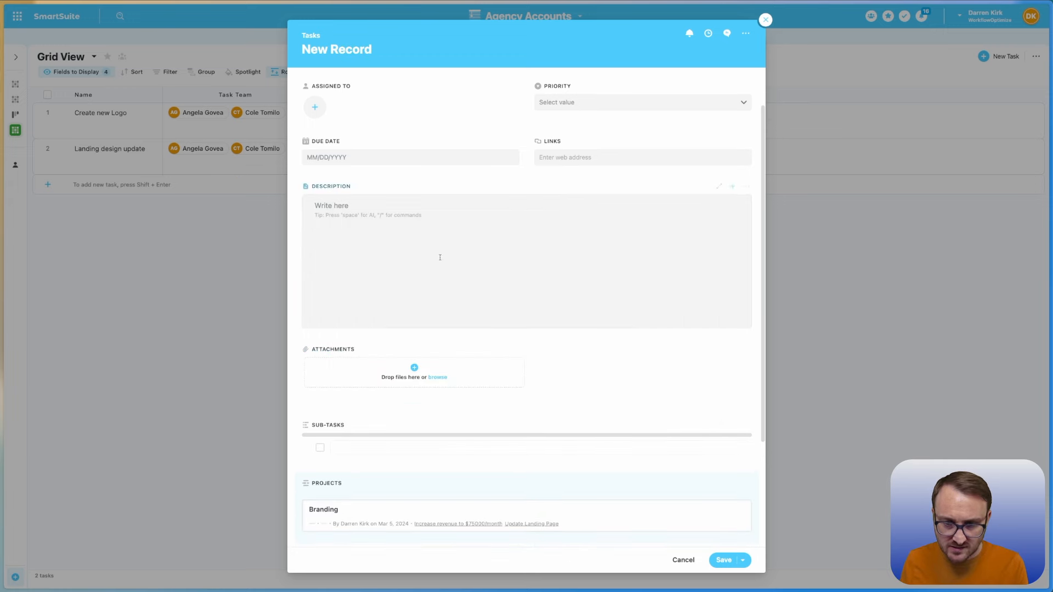
{"action": "left_click", "coordinate": [722, 566]}
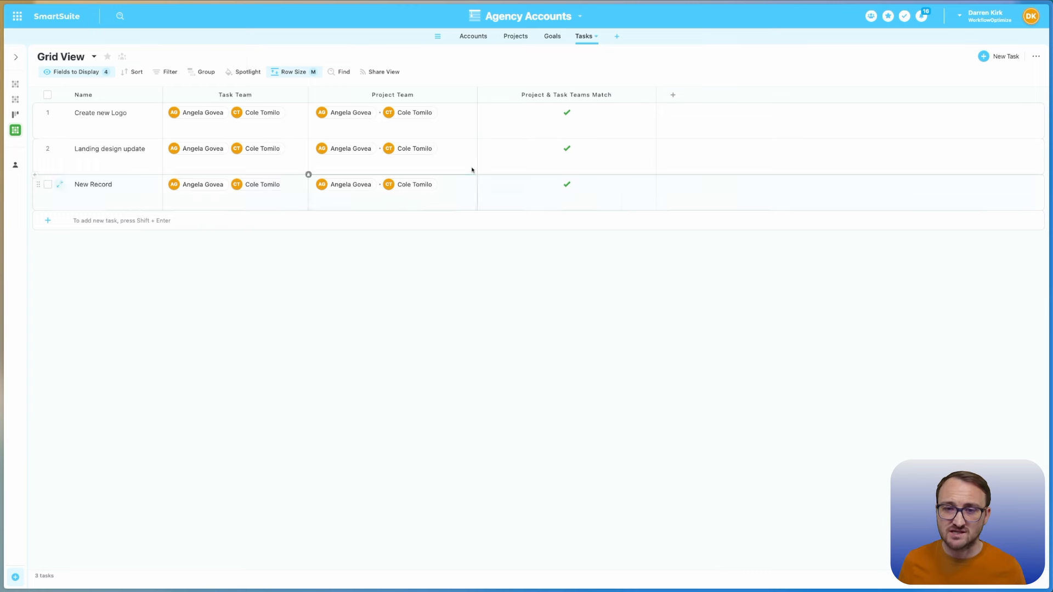
{"action": "left_click", "coordinate": [471, 95]}
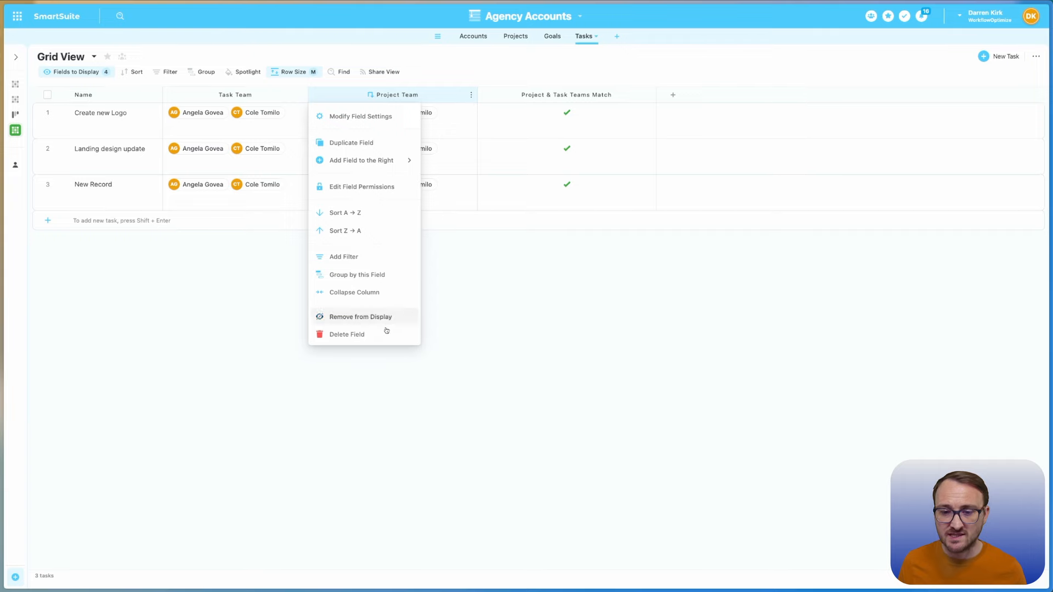
{"action": "left_click", "coordinate": [385, 334]}
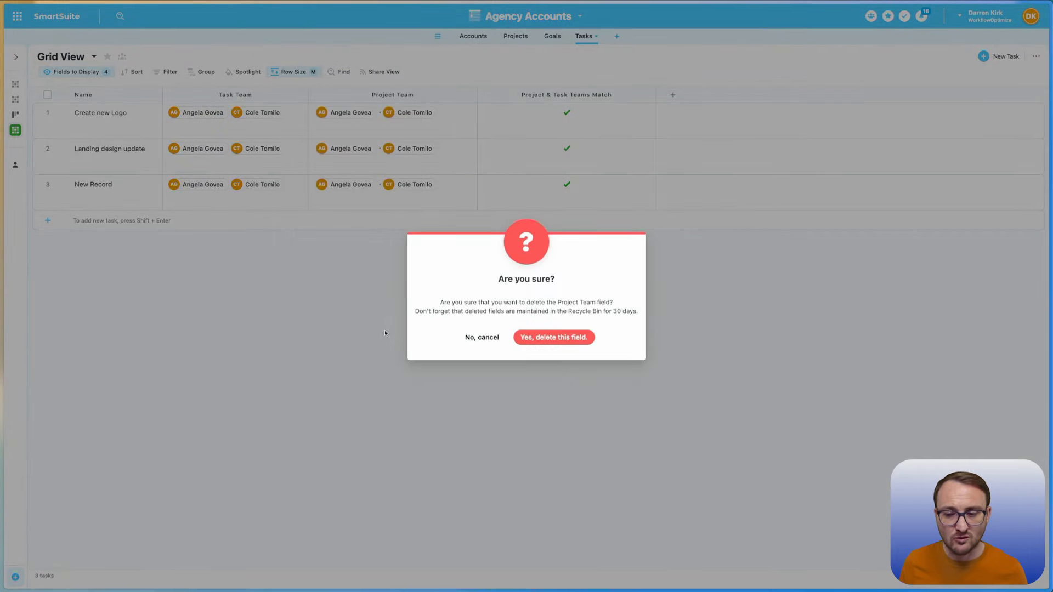
{"action": "left_click", "coordinate": [553, 338]}
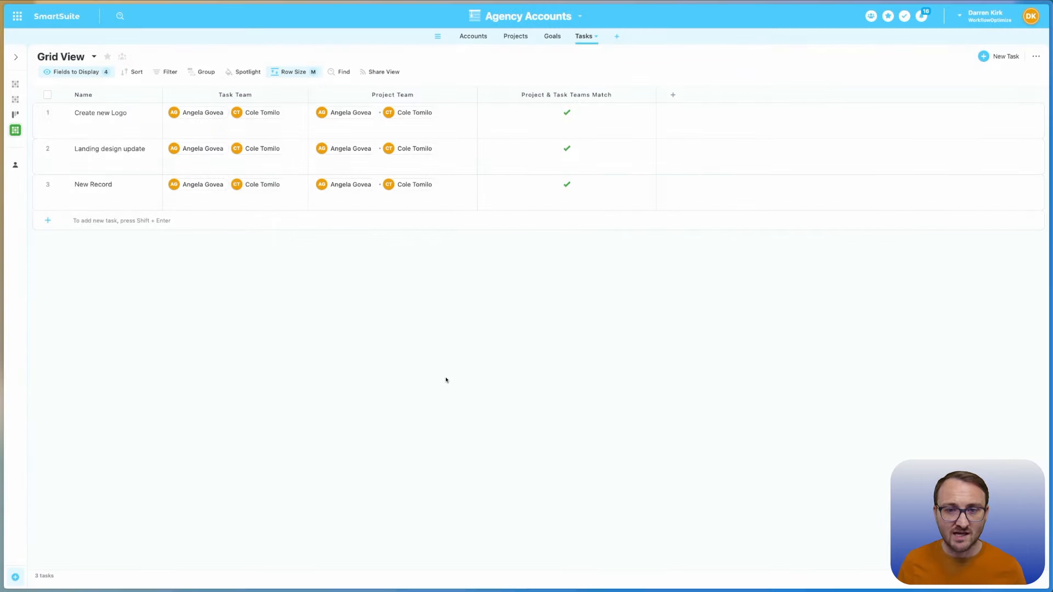